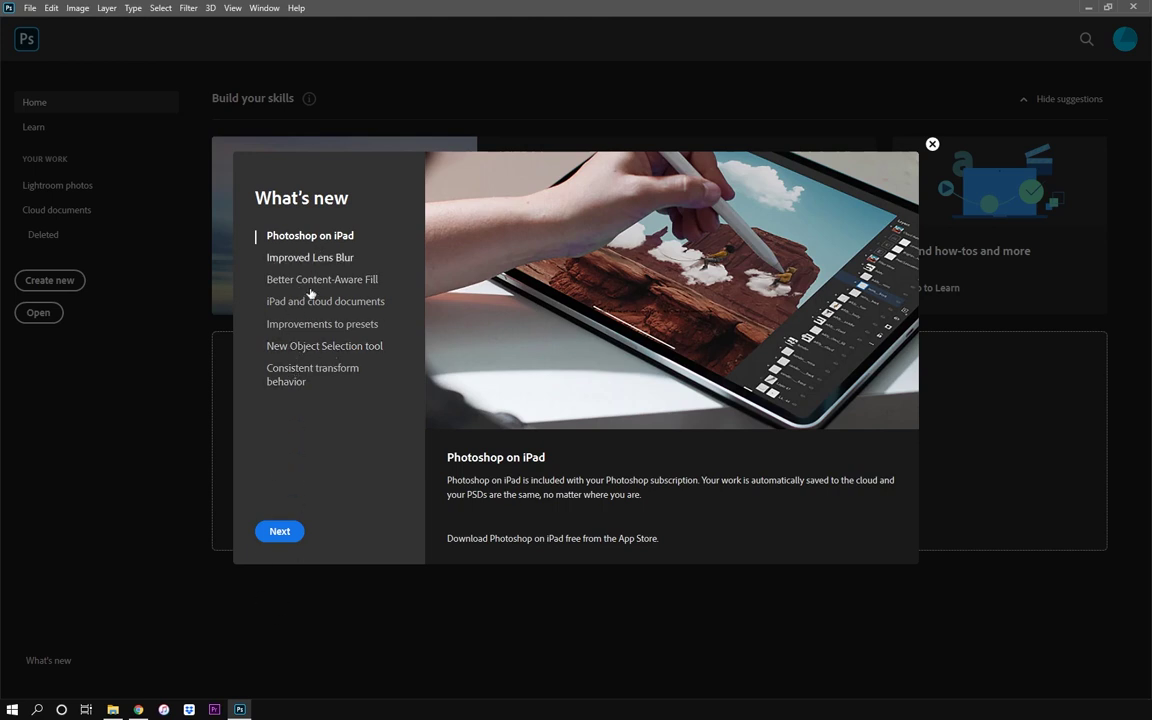
Step: Close the What's new introduction window to reveal the Home screen
{"action": "left_click", "coordinate": [932, 146]}
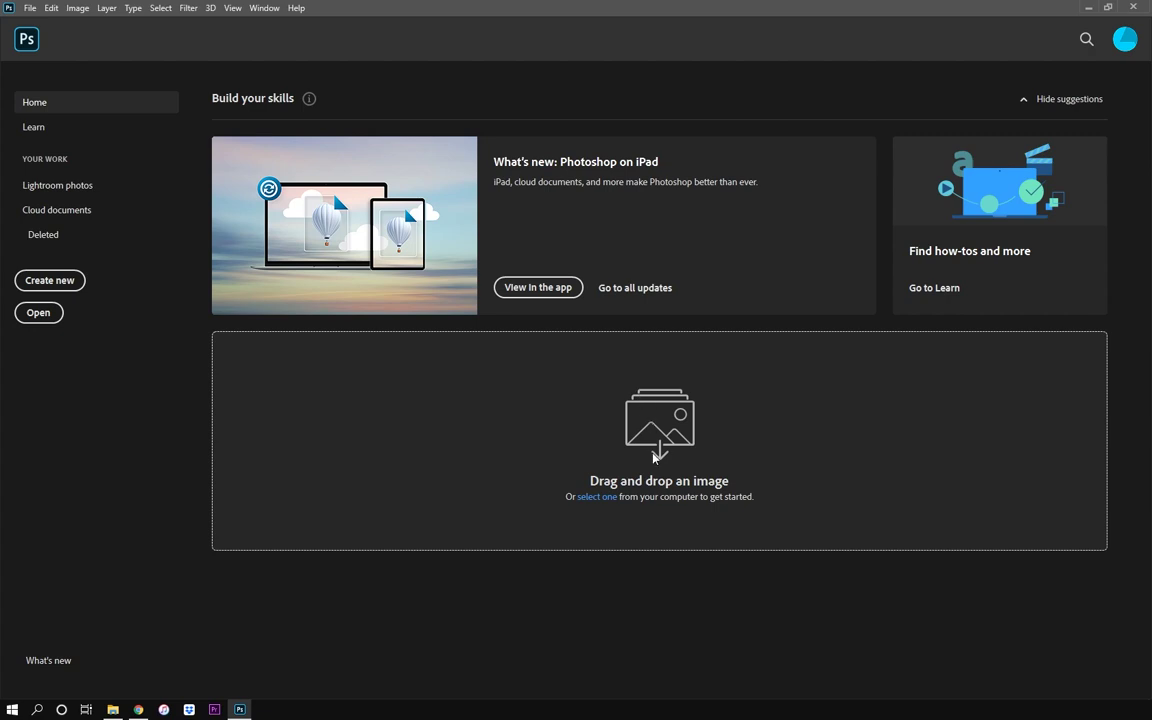
Step: Open the File menu and dismiss it without choosing a command
{"action": "left_click", "coordinate": [29, 9]}
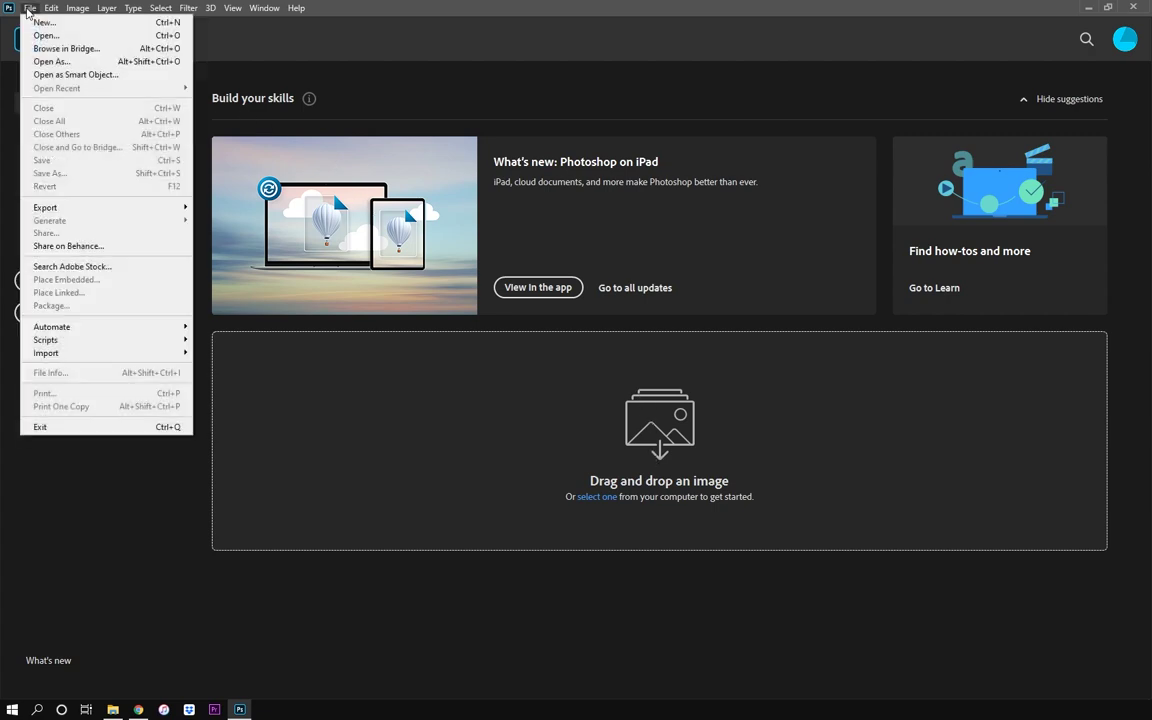
{"action": "left_click", "coordinate": [406, 592]}
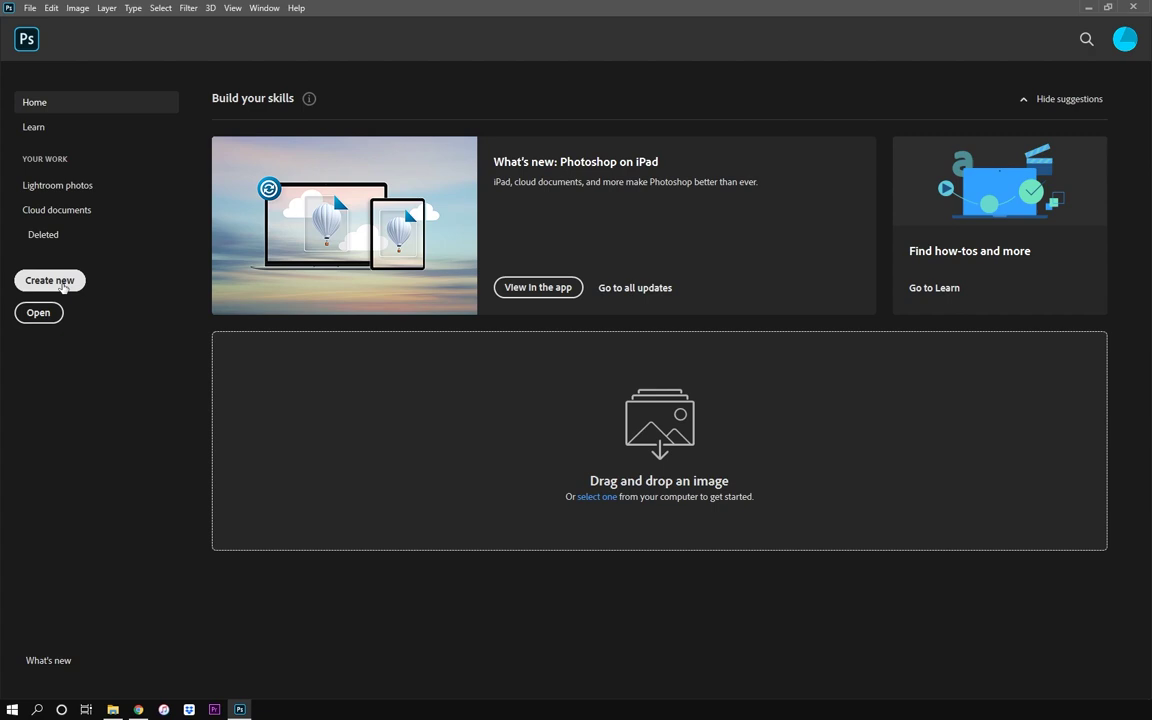
Step: Start a new 7 × 5 inch white document and change its resolution from 300 to 72 pixels/inch
{"action": "left_click", "coordinate": [62, 284]}
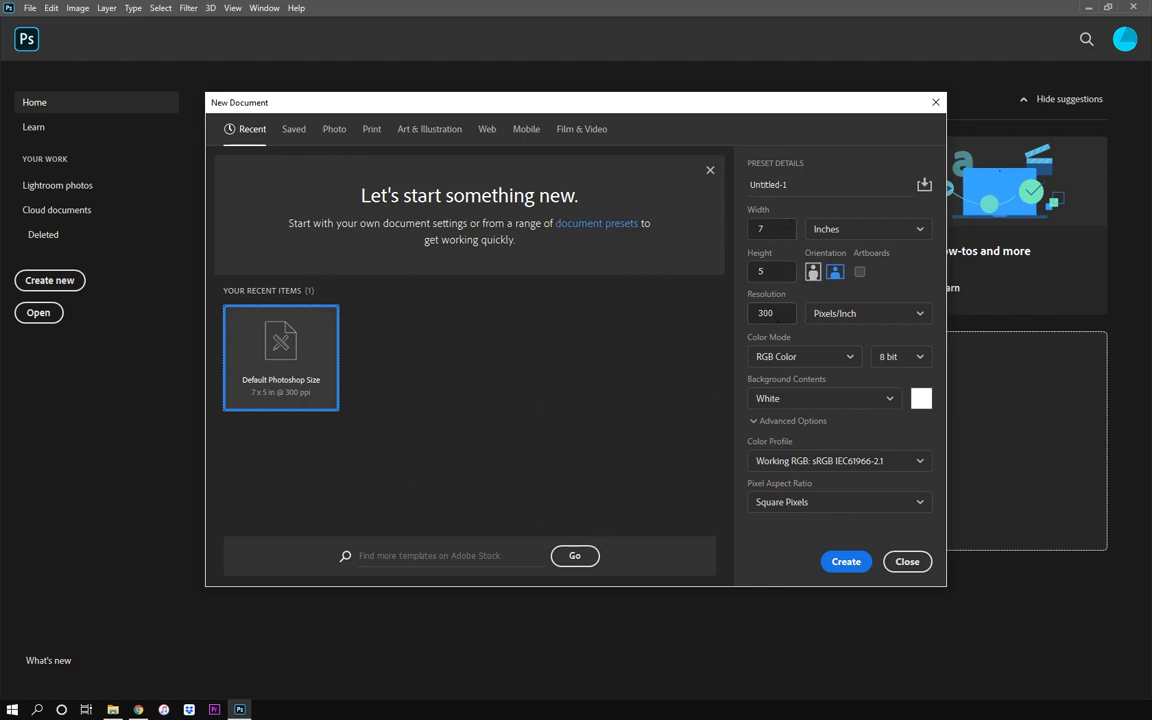
{"action": "left_click", "coordinate": [771, 313]}
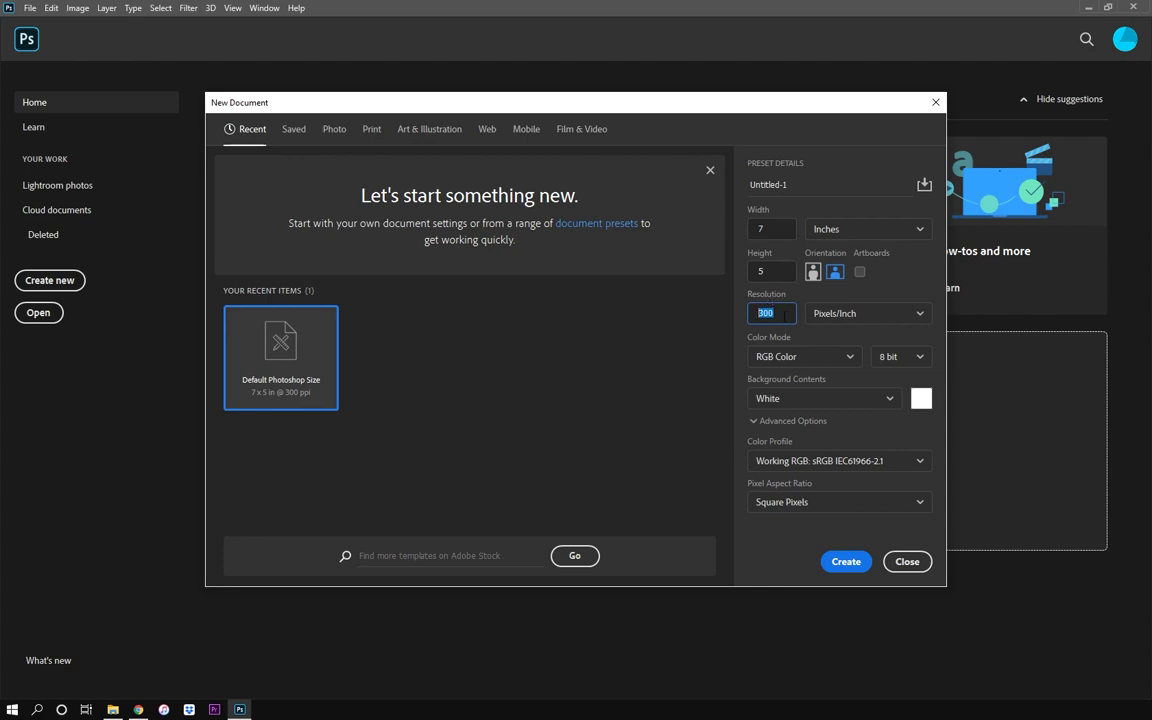
{"action": "type", "text": "72"}
Step: Create the 504 × 360 px white canvas, close the Learn panel, and group Libraries with Color/Swatches
{"action": "left_click", "coordinate": [846, 562]}
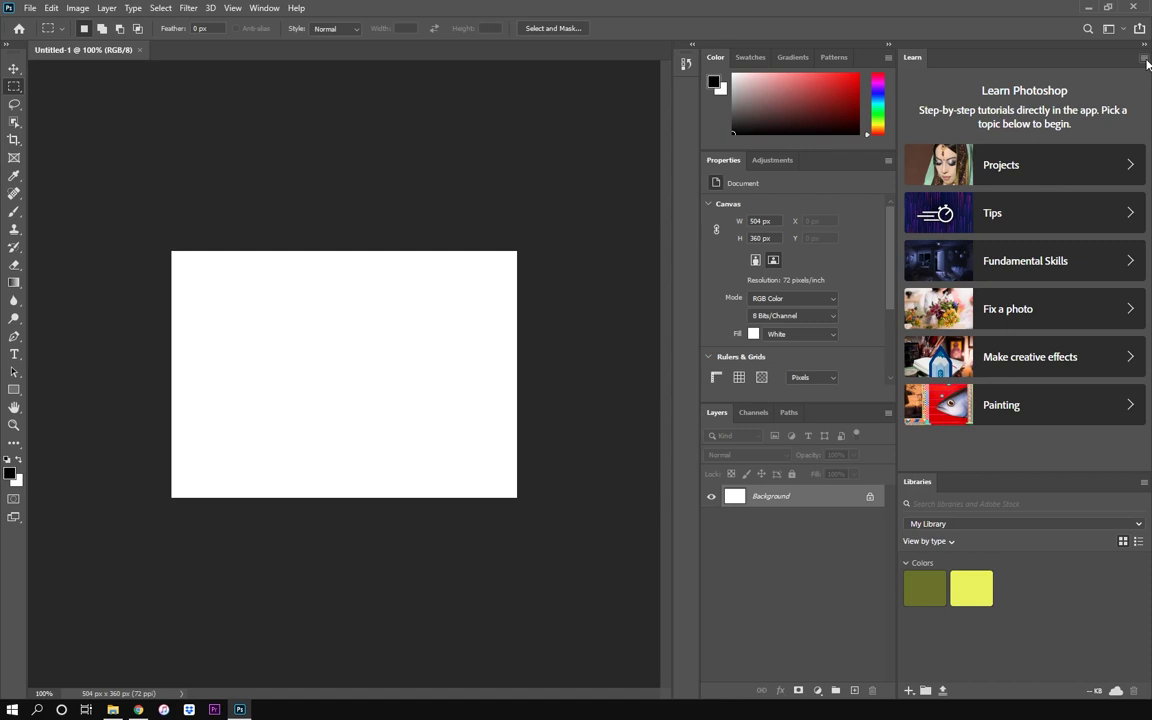
{"action": "left_click", "coordinate": [1145, 60]}
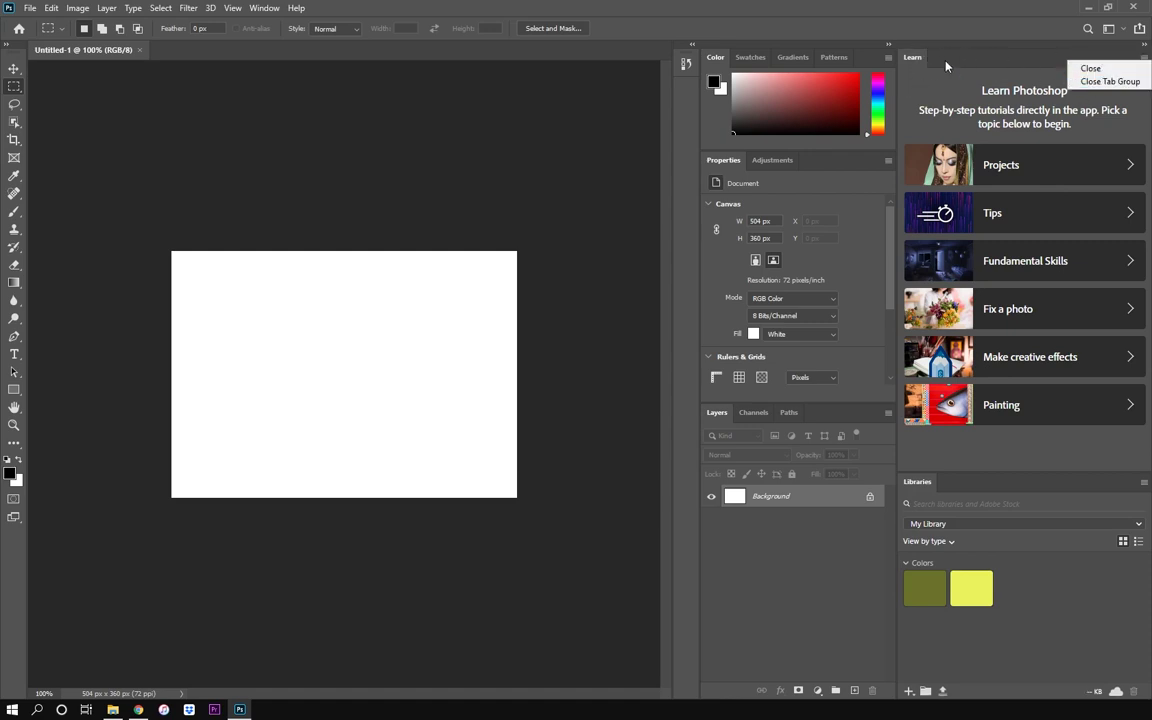
{"action": "left_click", "coordinate": [1092, 70]}
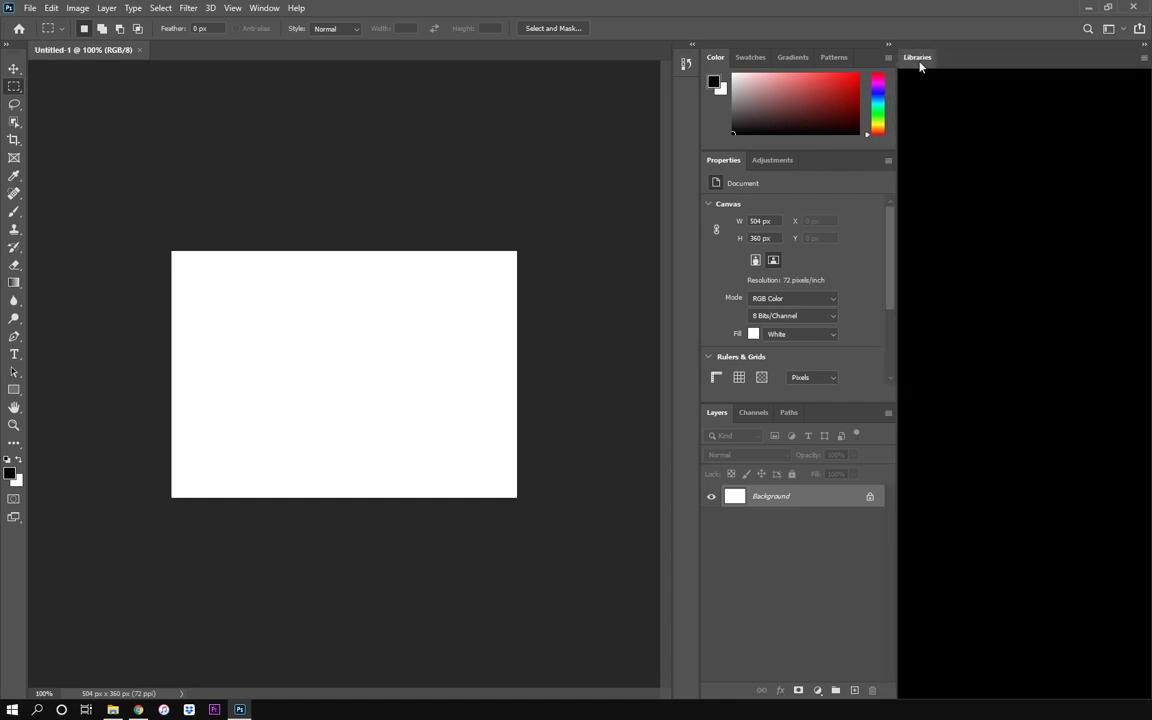
{"action": "left_click_drag", "start_coordinate": [920, 67], "coordinate": [785, 60]}
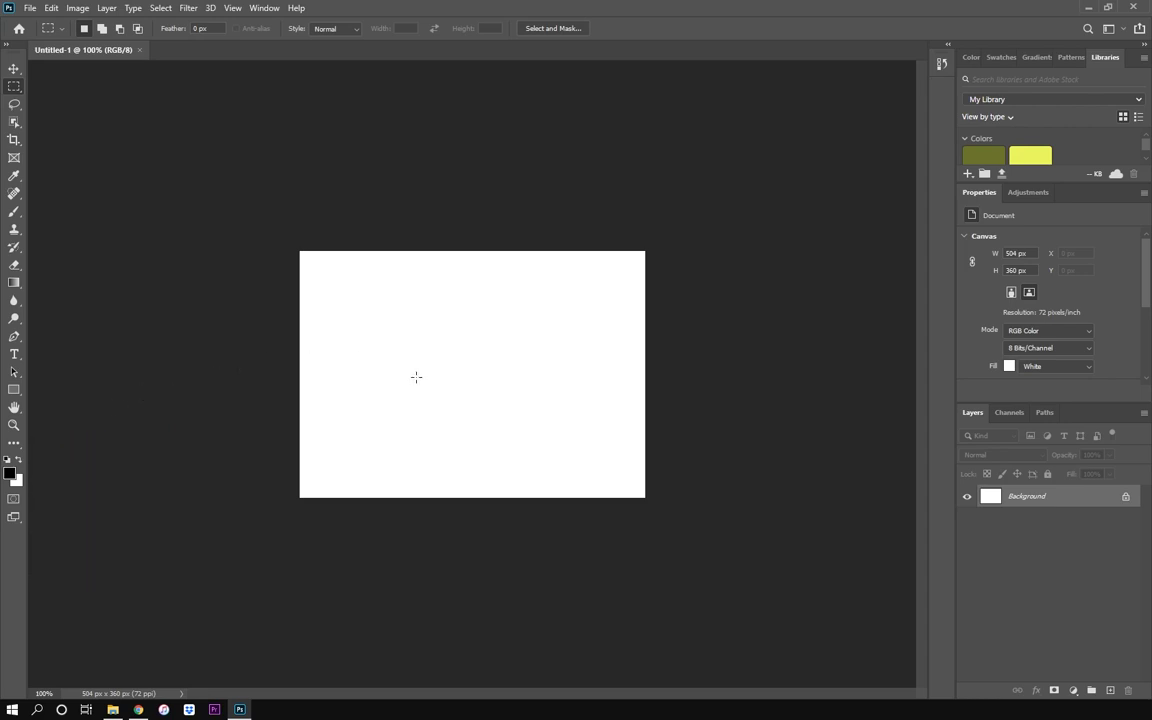
Step: Zoom the blank white canvas in to 200% with the Zoom tool
{"action": "key", "text": "z"}
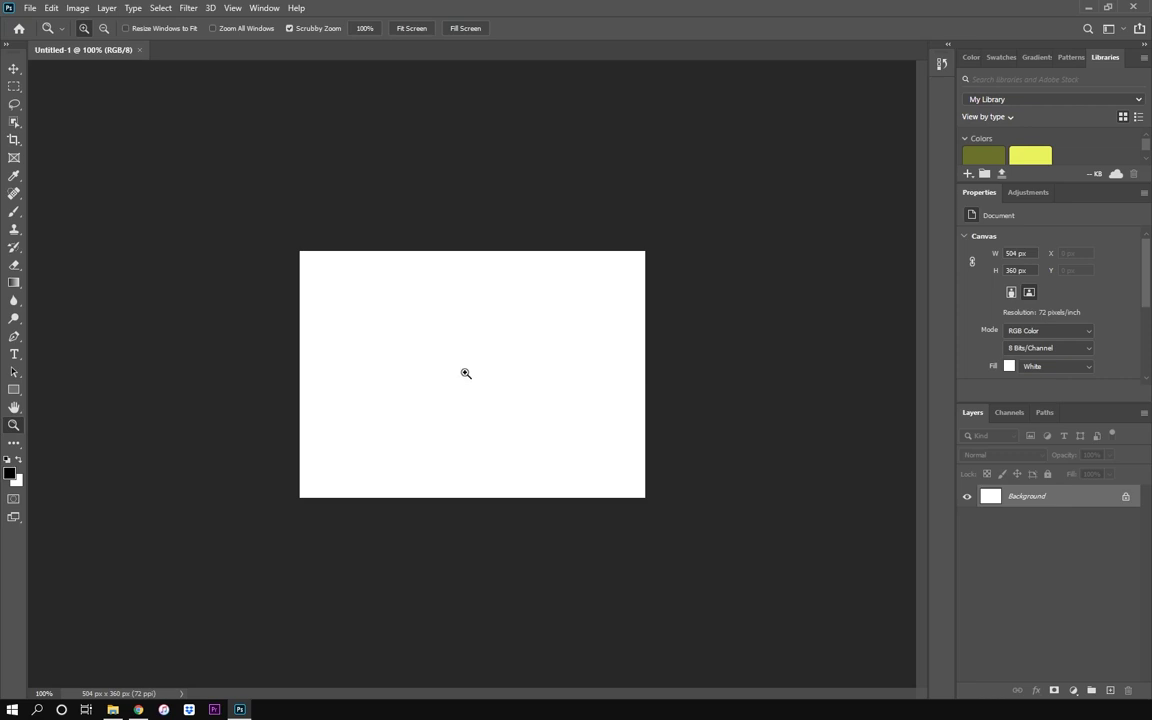
{"action": "left_click", "coordinate": [465, 373]}
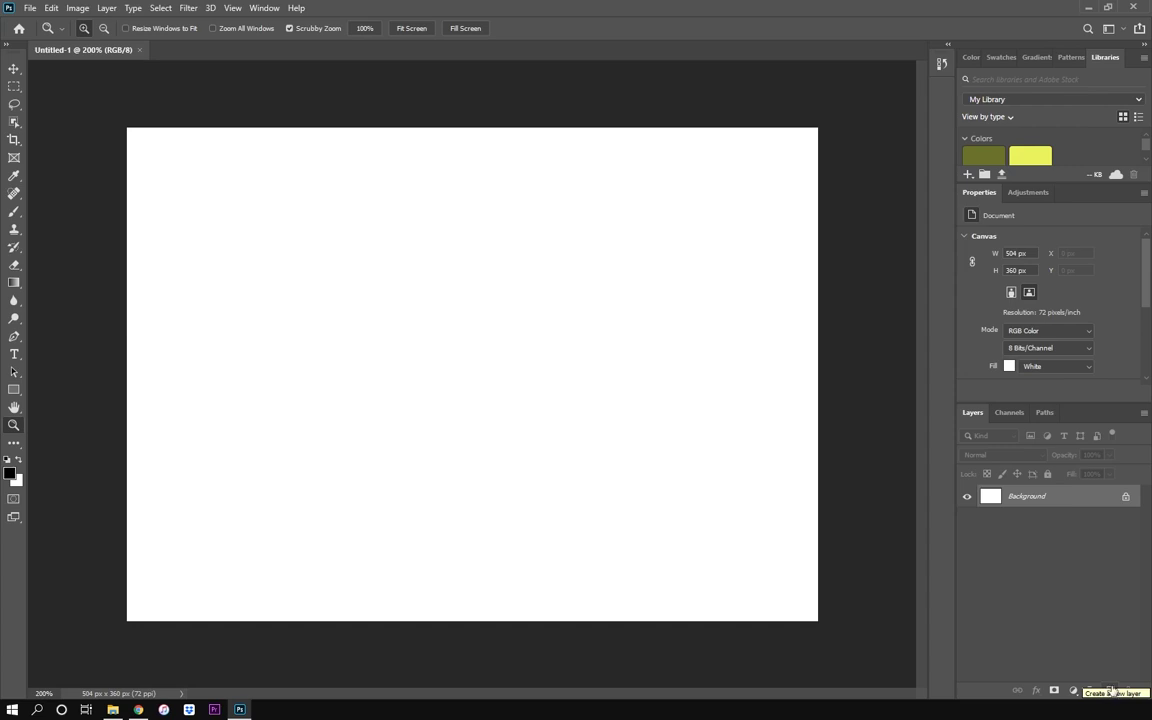
Step: Add a new empty Layer 1 above the Background layer
{"action": "left_click", "coordinate": [1110, 690]}
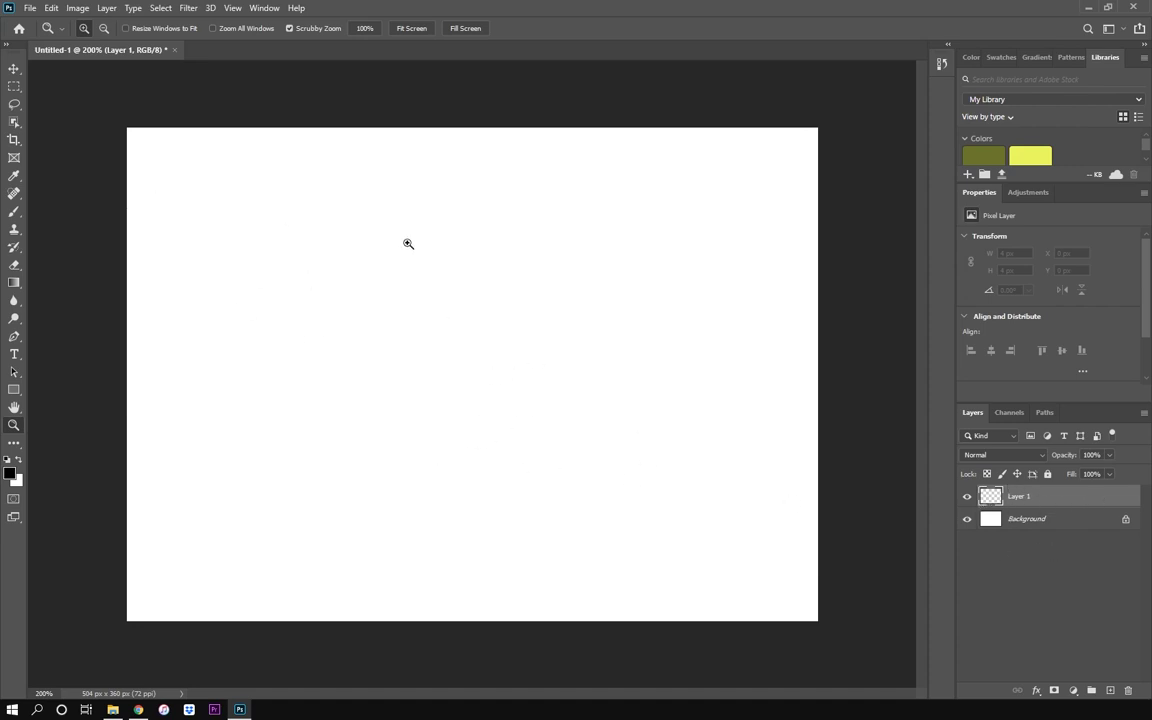
{"action": "left_click", "coordinate": [1048, 527]}
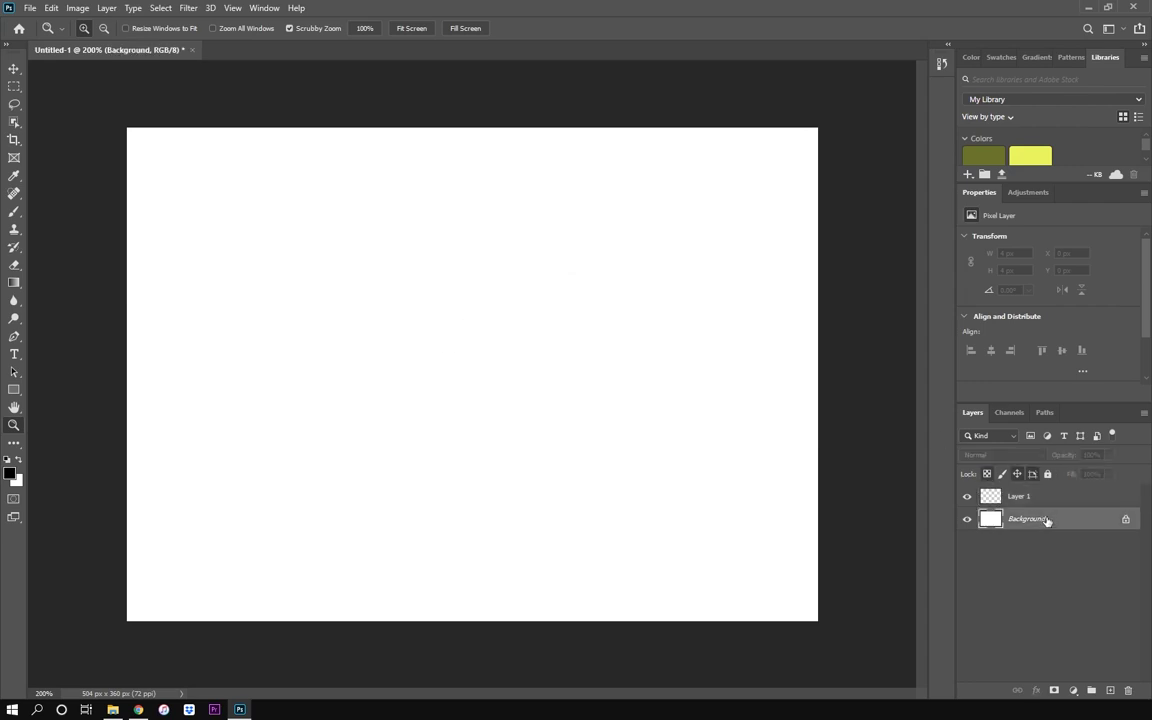
{"action": "left_click", "coordinate": [1053, 498]}
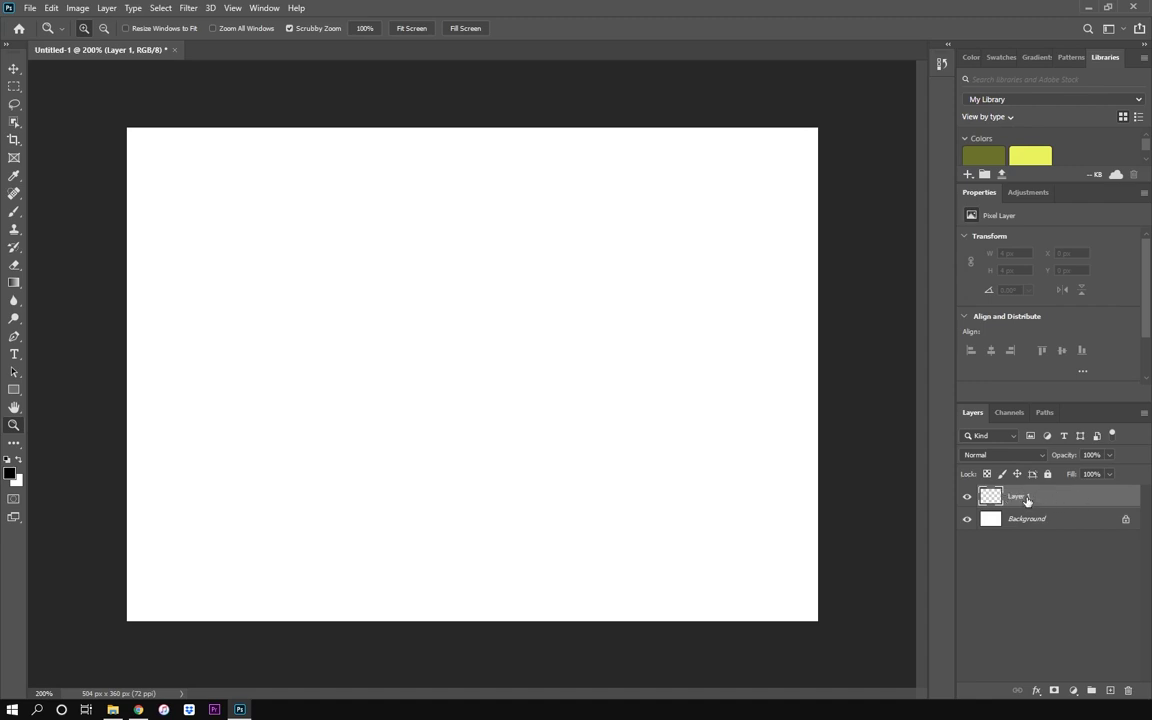
{"action": "right_click", "coordinate": [1027, 500]}
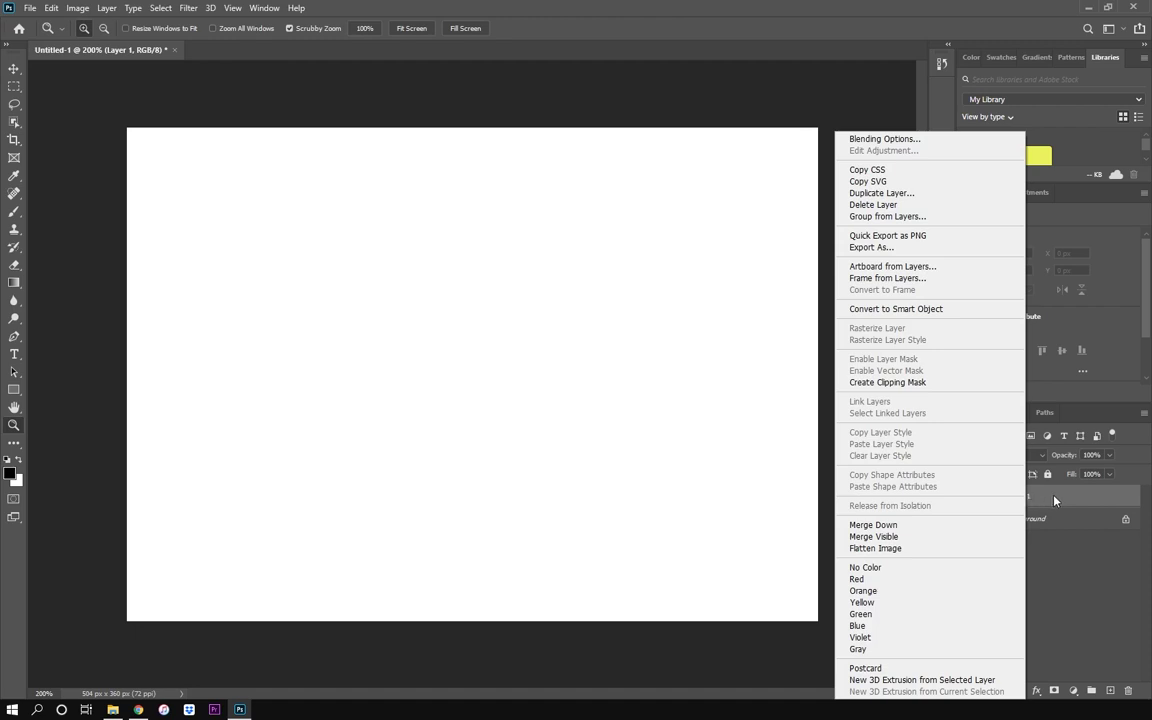
{"action": "left_click", "coordinate": [1035, 503]}
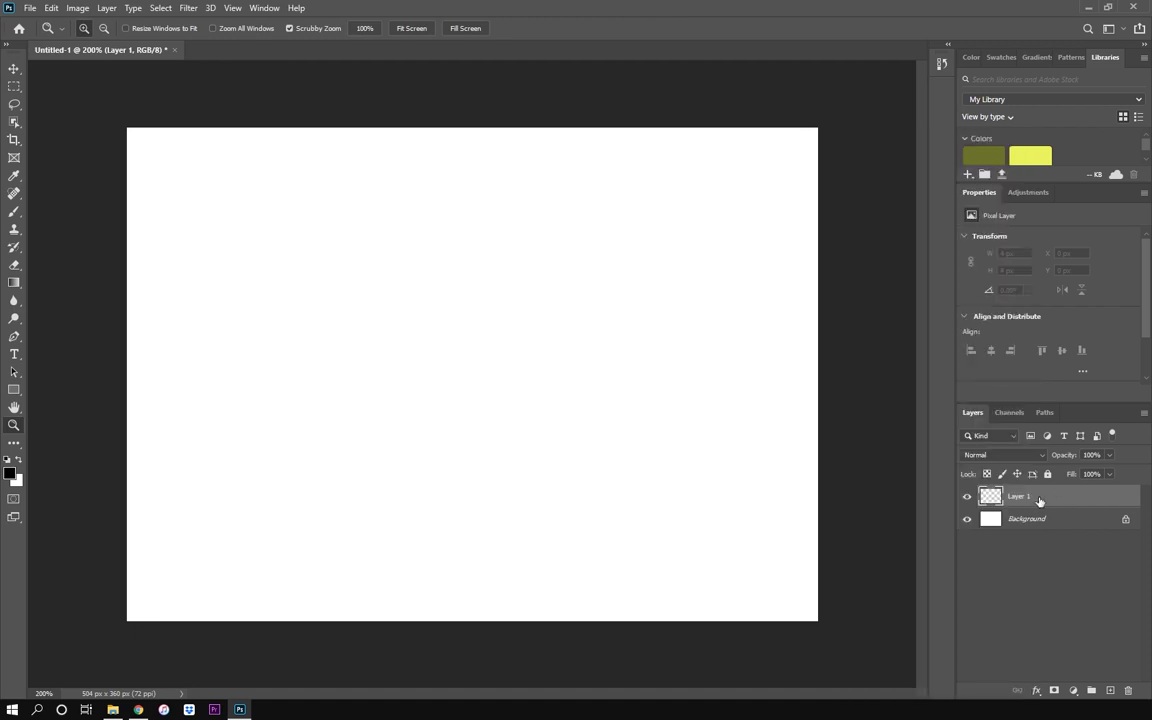
{"action": "right_click", "coordinate": [1040, 501]}
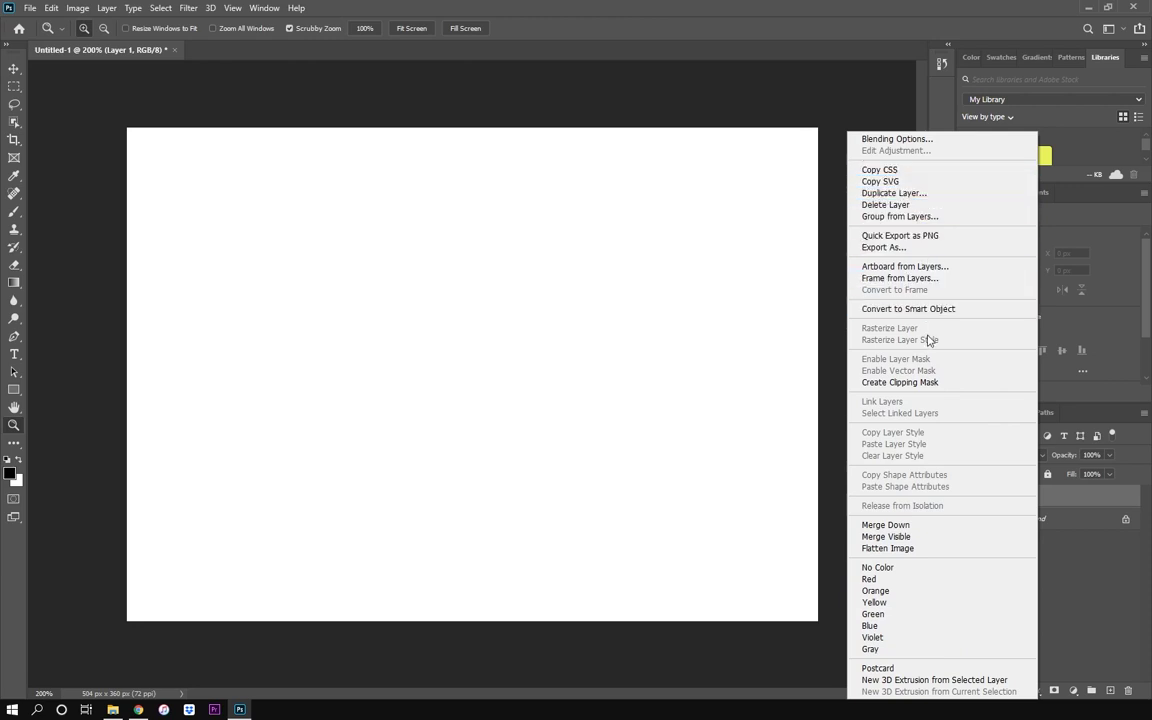
{"action": "left_click", "coordinate": [1091, 546]}
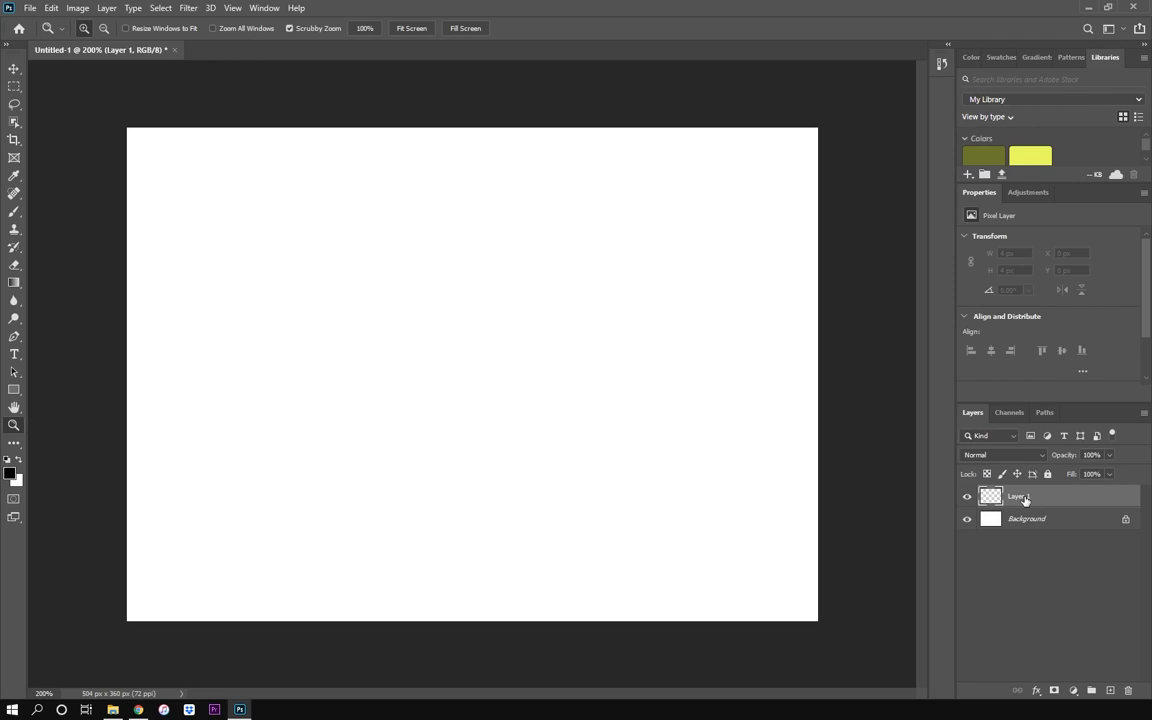
Step: Rename Layer 1 to 'Redf cricle' and make it the active layer
{"action": "double_click", "coordinate": [1020, 496]}
{"action": "left_click", "coordinate": [1054, 519]}
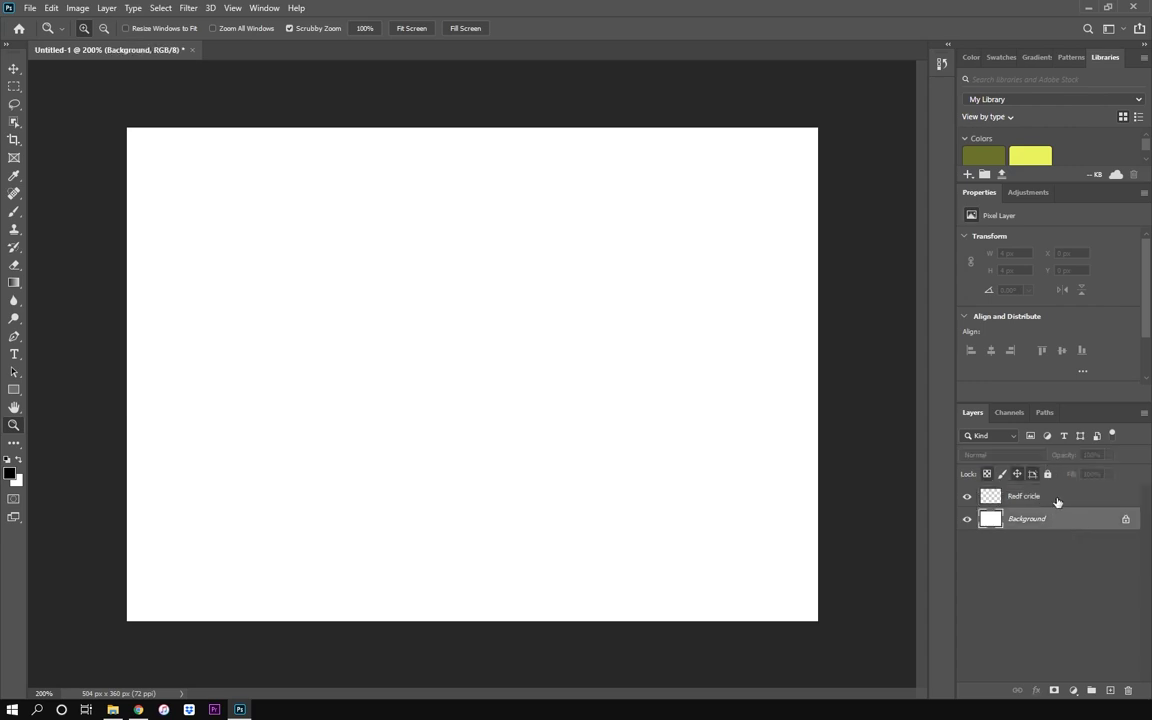
{"action": "left_click", "coordinate": [1058, 499]}
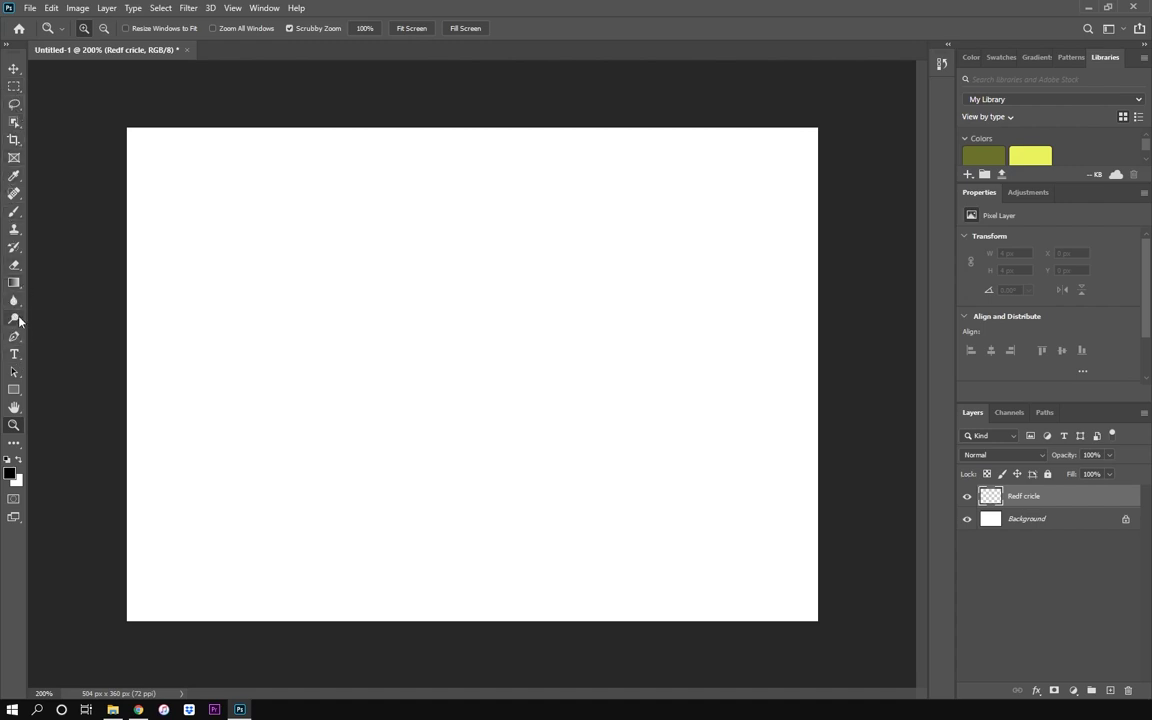
Step: Pick the Brush tool with the General Brushes Hard Round preset (13 px, 100% hardness)
{"action": "left_click", "coordinate": [15, 212]}
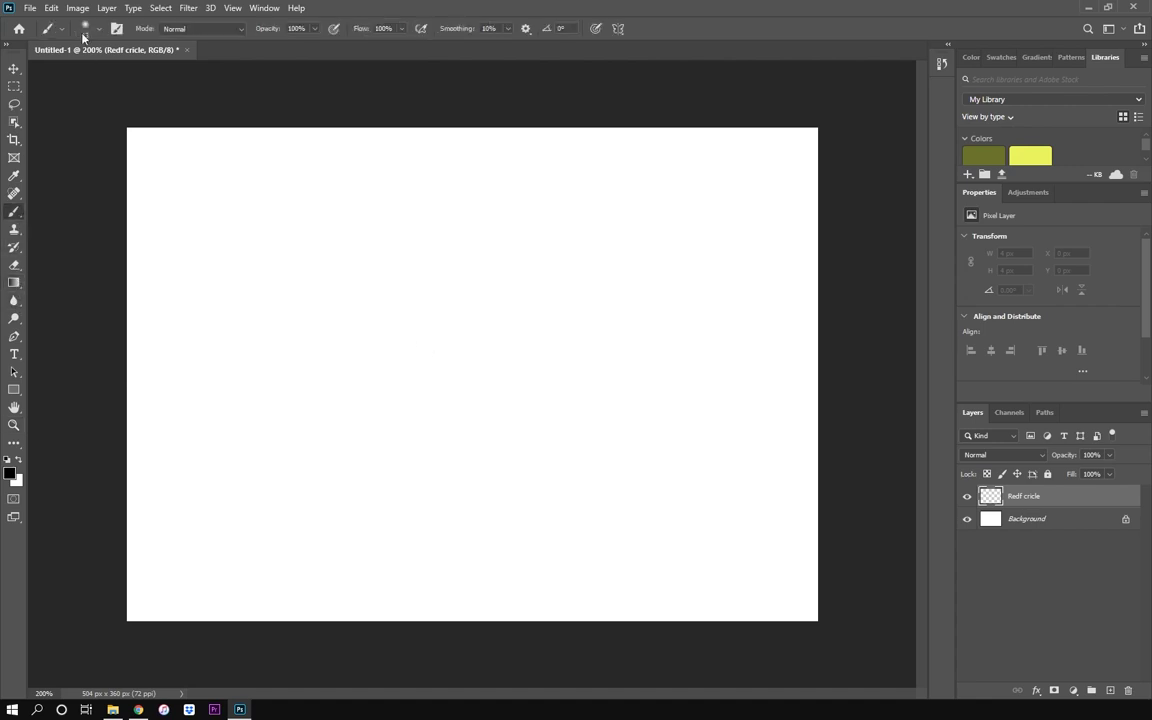
{"action": "left_click", "coordinate": [100, 32]}
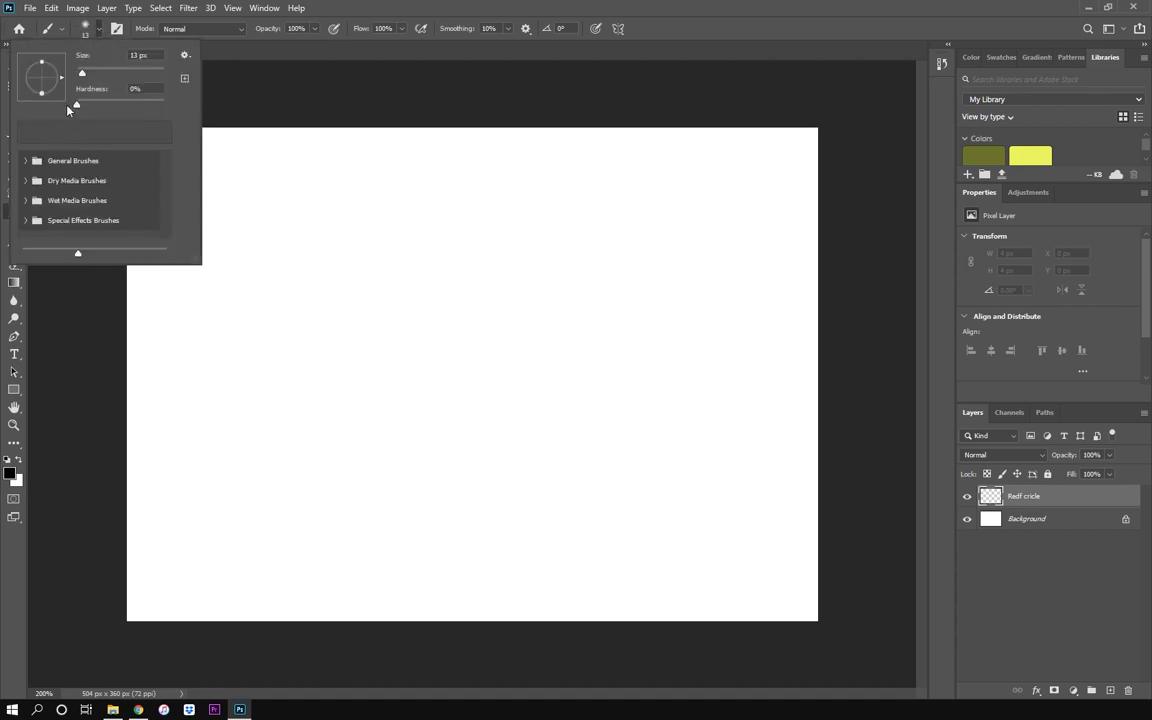
{"action": "left_click", "coordinate": [26, 160]}
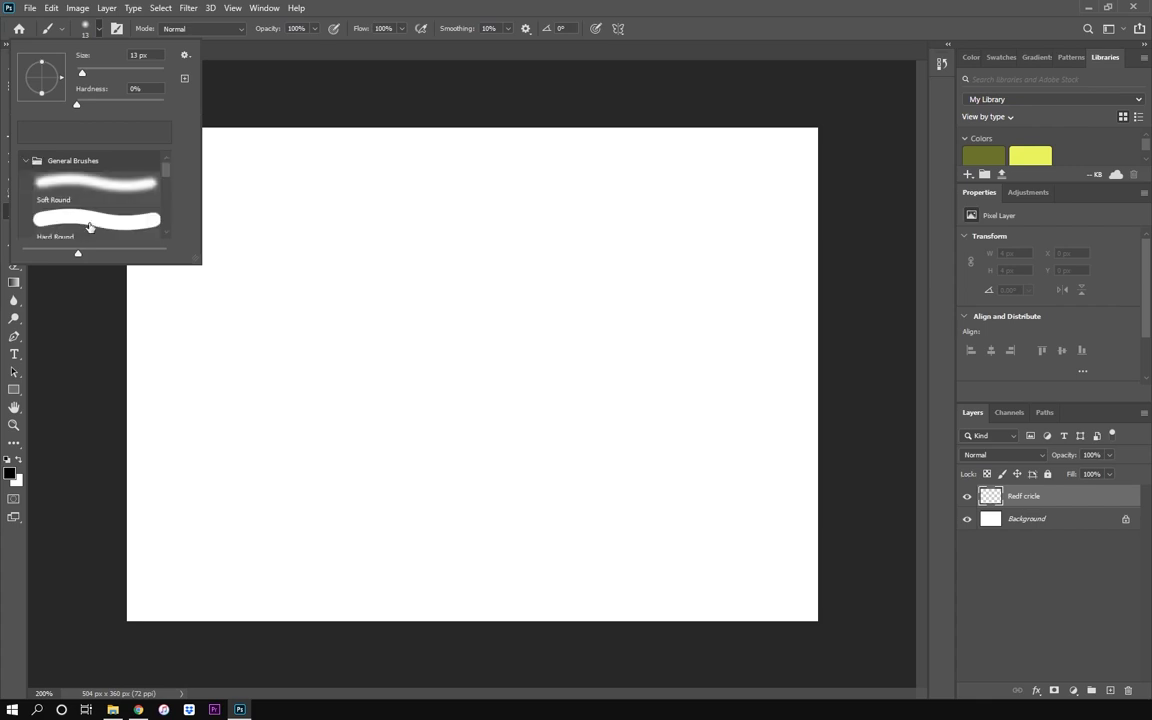
{"action": "left_click", "coordinate": [88, 222]}
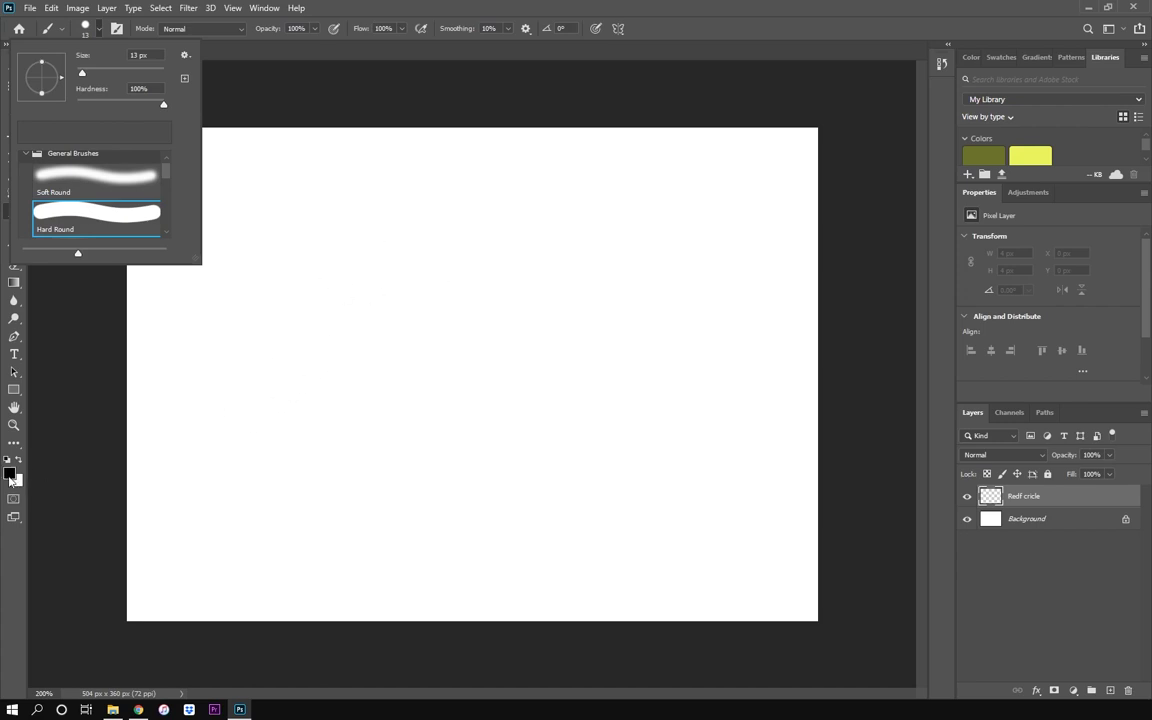
Step: Paint a thick black spiral loop with a small dot beside its centre
{"action": "left_click", "coordinate": [433, 266]}
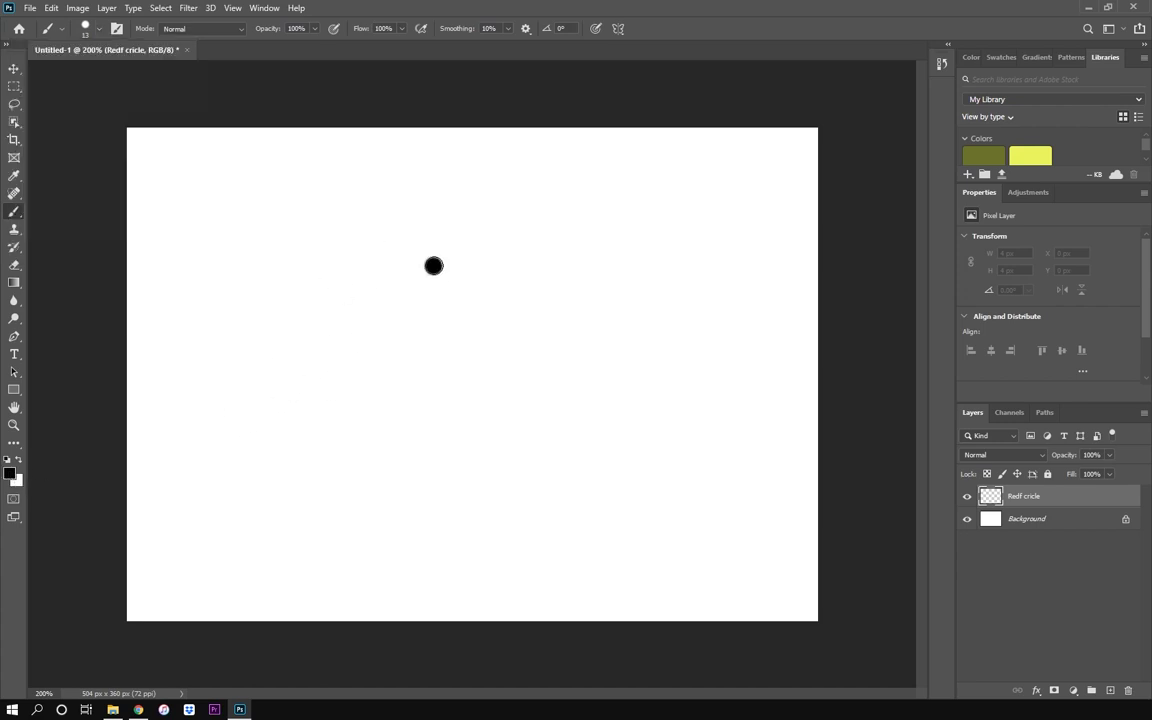
{"action": "mouse_move", "coordinate": [433, 266]}
{"action": "left_mouse_down"}
{"action": "mouse_move", "coordinate": [394, 353]}
{"action": "mouse_move", "coordinate": [447, 390]}
{"action": "mouse_move", "coordinate": [547, 381]}
{"action": "mouse_move", "coordinate": [568, 343]}
{"action": "mouse_move", "coordinate": [571, 285]}
{"action": "mouse_move", "coordinate": [564, 255]}
{"action": "mouse_move", "coordinate": [517, 239]}
{"action": "mouse_move", "coordinate": [429, 264]}
{"action": "mouse_move", "coordinate": [416, 297]}
{"action": "mouse_move", "coordinate": [423, 327]}
{"action": "mouse_move", "coordinate": [483, 347]}
{"action": "mouse_move", "coordinate": [515, 334]}
{"action": "mouse_move", "coordinate": [490, 306]}
{"action": "left_mouse_up"}
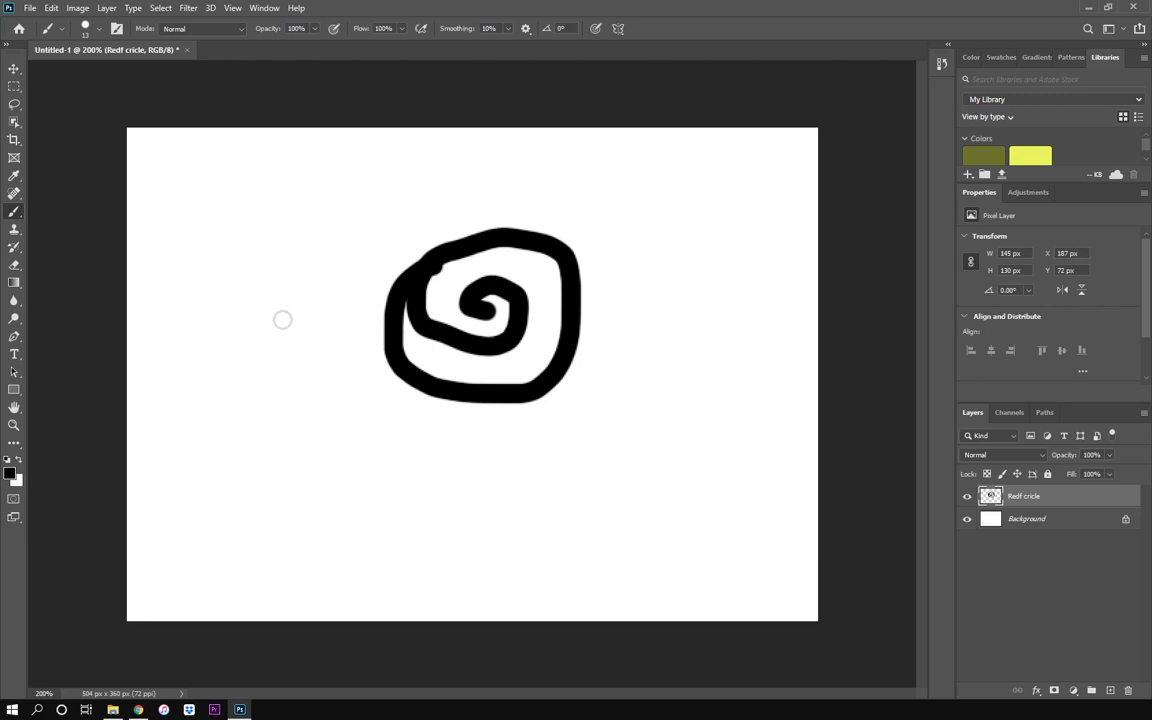
{"action": "left_click", "coordinate": [476, 312]}
{"action": "right_click", "coordinate": [500, 297]}
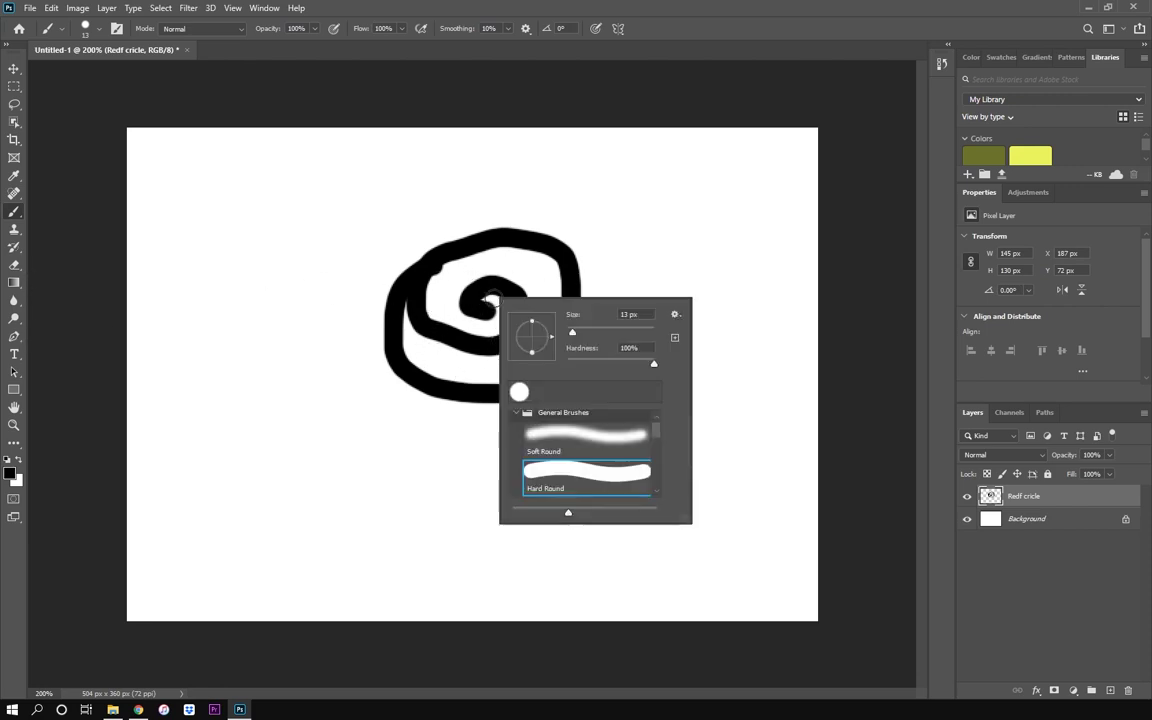
{"action": "left_click", "coordinate": [497, 281]}
Step: Add a dot inside the spiral, then select all and clear the layer
{"action": "left_click", "coordinate": [523, 272]}
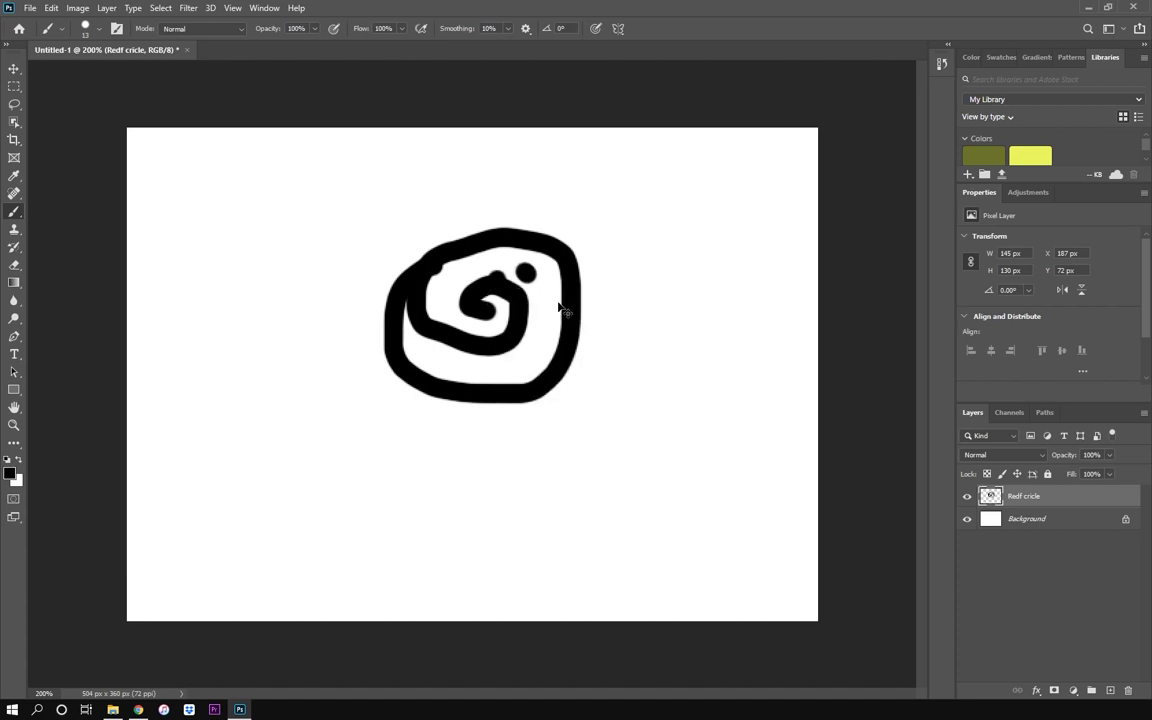
{"action": "key", "text": "ctrl+a"}
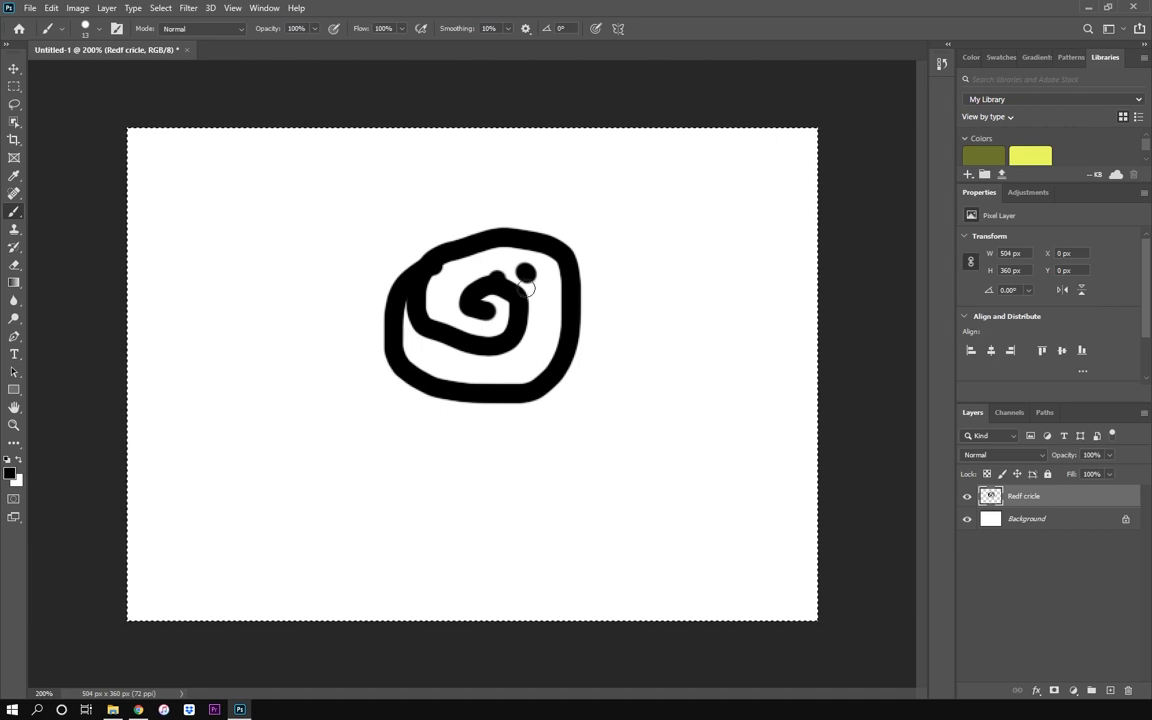
{"action": "key", "text": "Delete"}
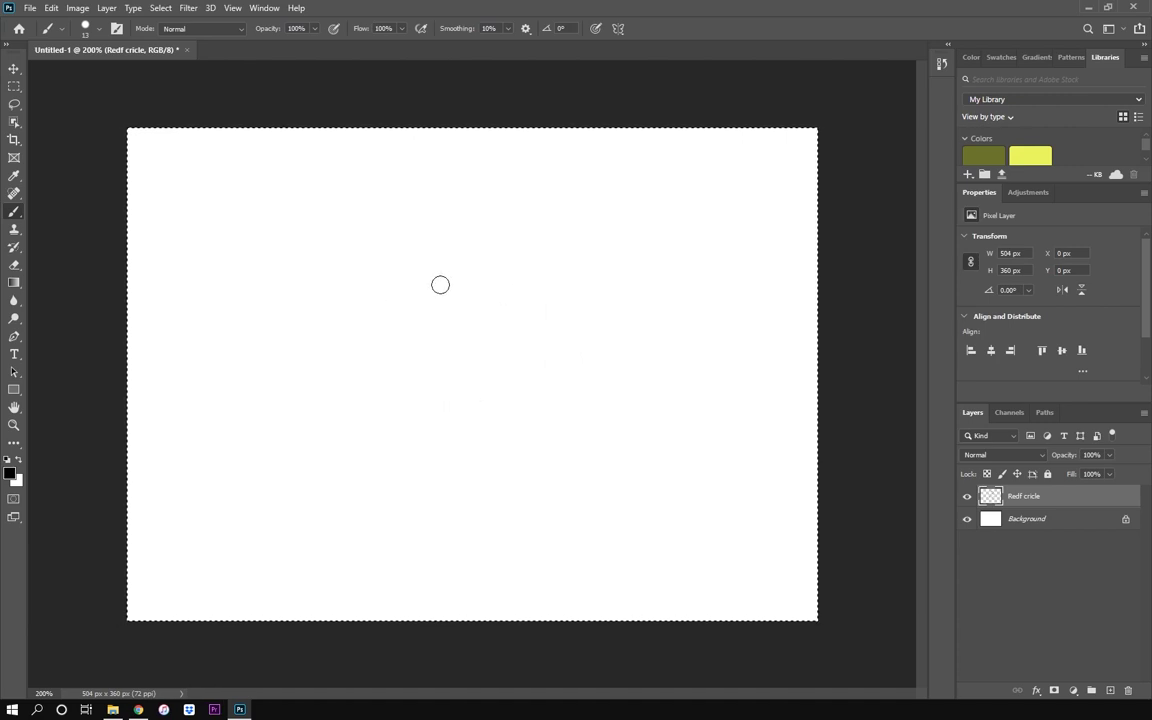
Step: Paint a test dot, then undo and redo until the black spiral is restored
{"action": "left_click", "coordinate": [457, 268]}
{"action": "key", "text": "ctrl+z"}
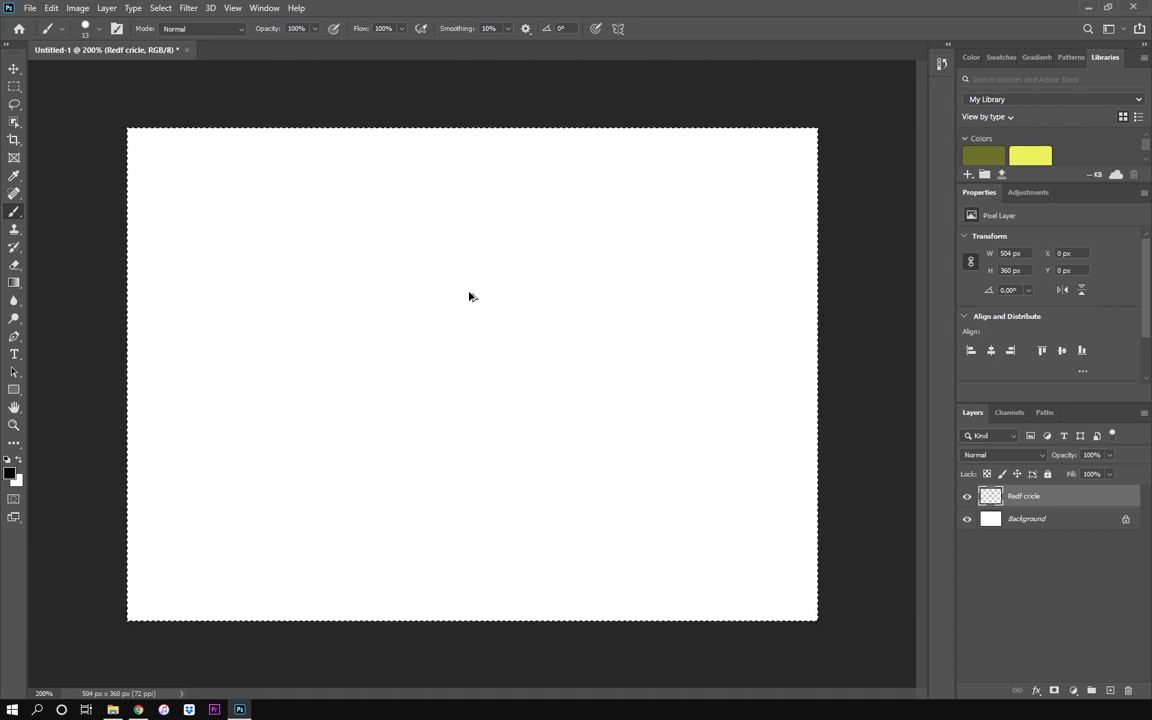
{"action": "key", "text": "ctrl+shift+z"}
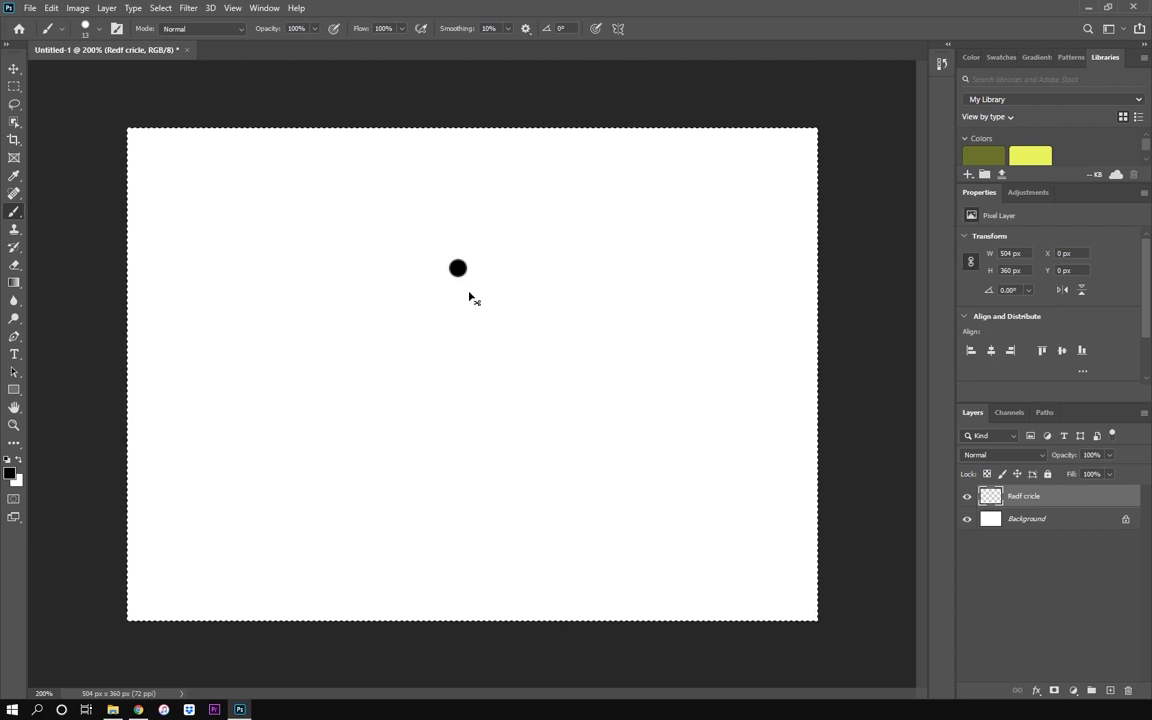
{"action": "key", "text": "ctrl+z"}
{"action": "key", "text": "ctrl+shift+z"}
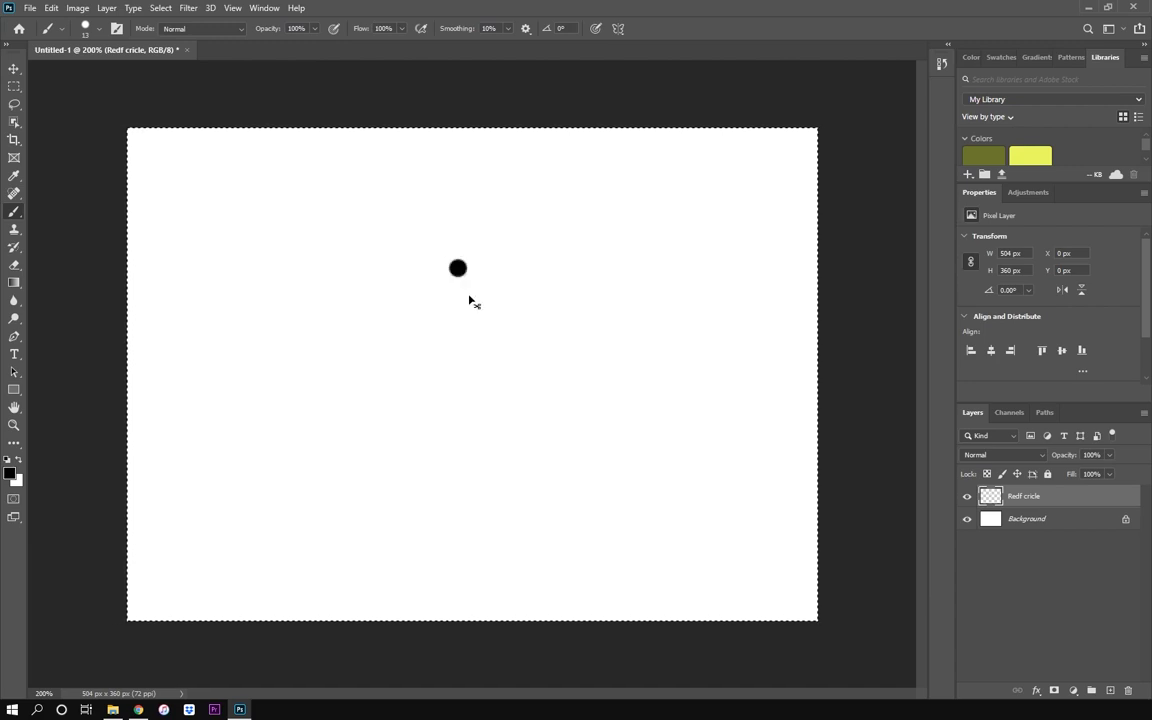
{"action": "key", "text": "ctrl+z"}
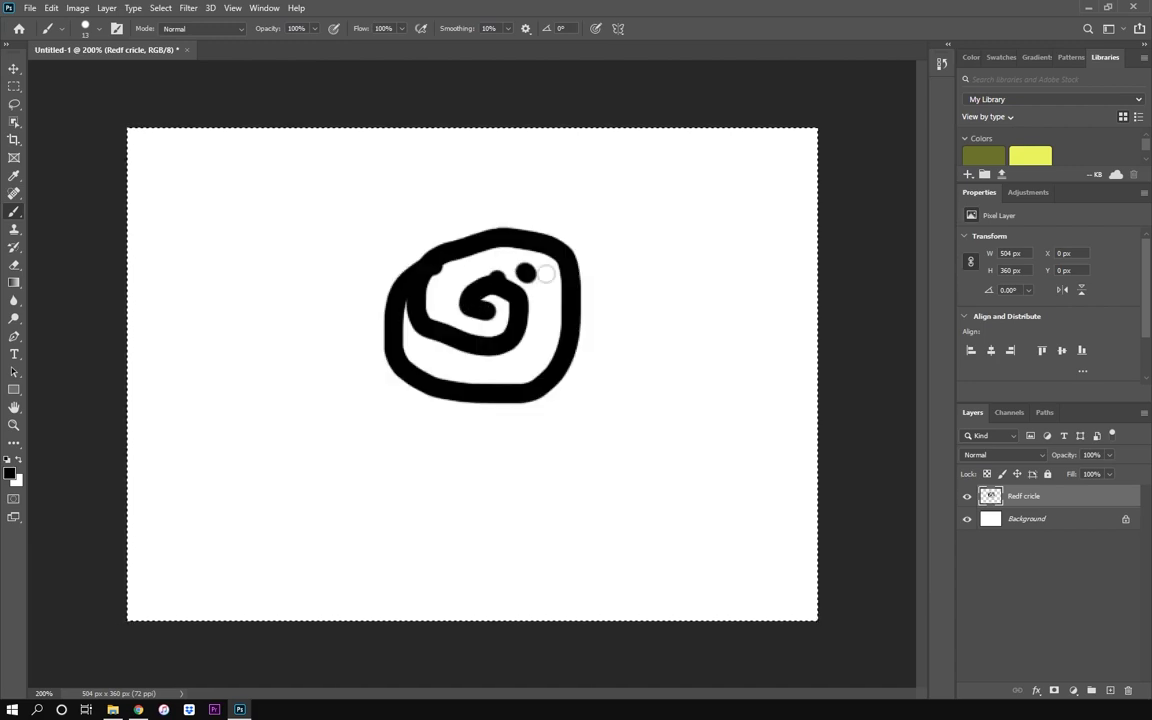
Step: Deselect the canvas and erase most of the black spiral with the Eraser tool
{"action": "left_click", "coordinate": [14, 90]}
{"action": "key", "text": "ctrl+d"}
{"action": "left_click", "coordinate": [14, 265]}
{"action": "right_click", "coordinate": [14, 265]}
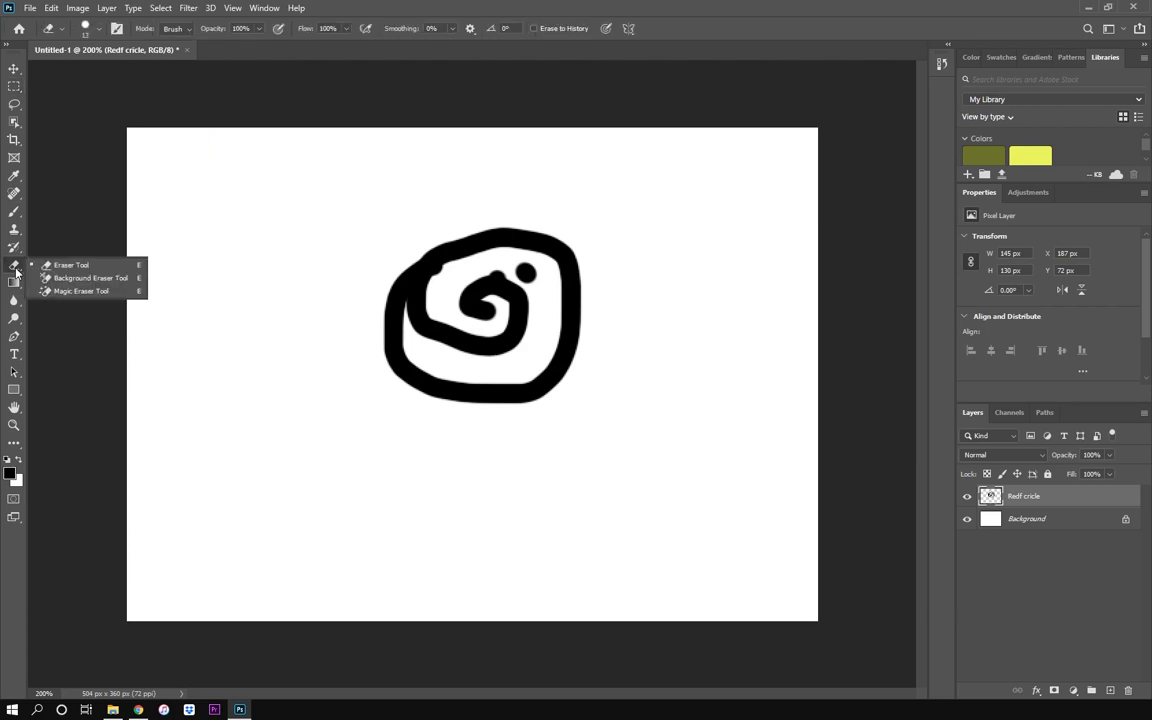
{"action": "key", "text": "Escape"}
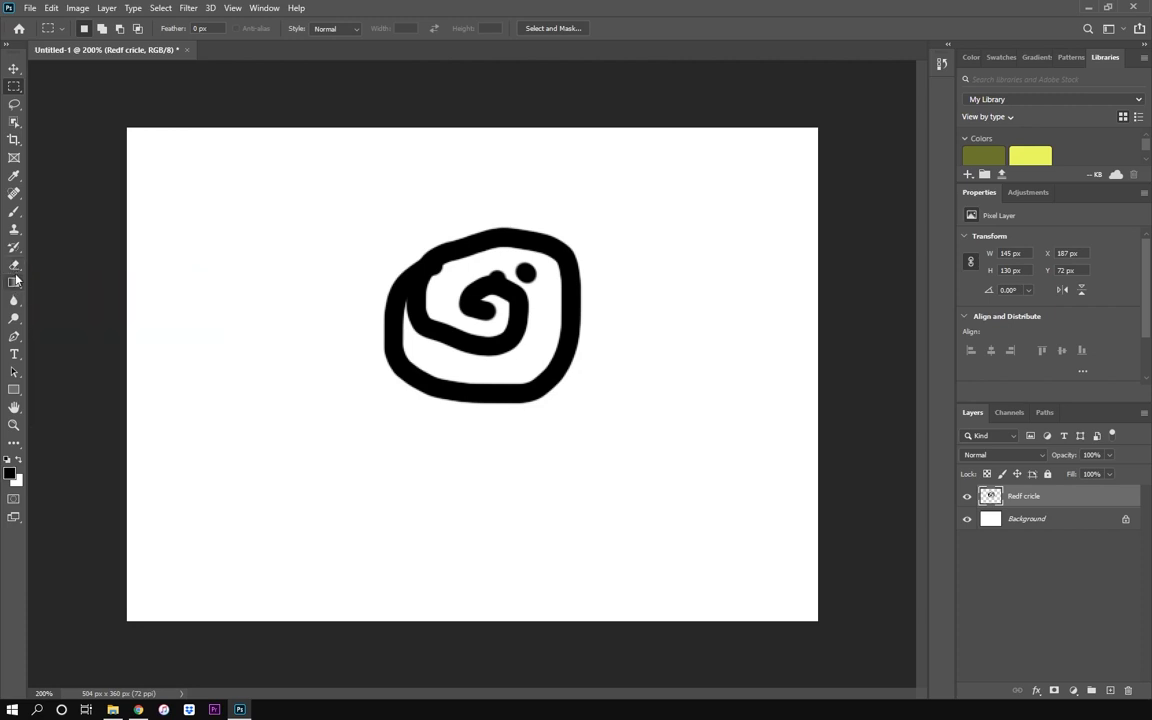
{"action": "left_click", "coordinate": [14, 264]}
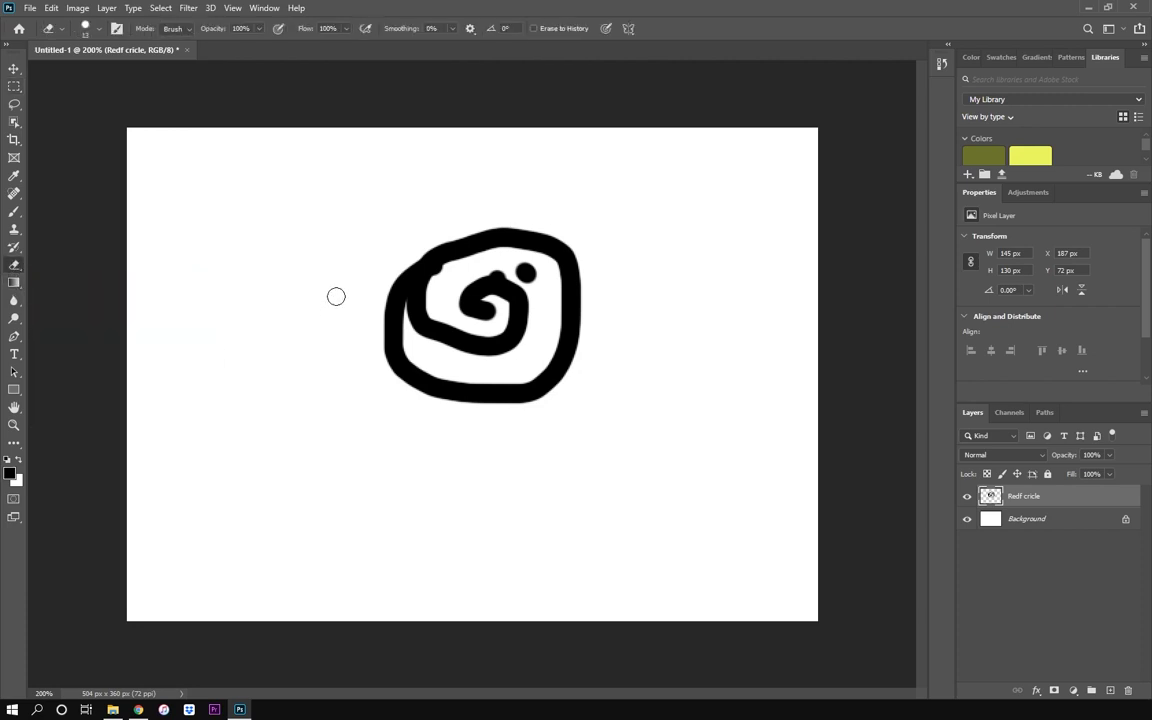
{"action": "mouse_move", "coordinate": [413, 253]}
{"action": "left_mouse_down"}
{"action": "mouse_move", "coordinate": [506, 233]}
{"action": "mouse_move", "coordinate": [384, 288]}
{"action": "mouse_move", "coordinate": [468, 267]}
{"action": "mouse_move", "coordinate": [382, 322]}
{"action": "mouse_move", "coordinate": [398, 322]}
{"action": "mouse_move", "coordinate": [389, 350]}
{"action": "mouse_move", "coordinate": [360, 371]}
{"action": "mouse_move", "coordinate": [390, 350]}
{"action": "mouse_move", "coordinate": [449, 342]}
{"action": "mouse_move", "coordinate": [513, 366]}
{"action": "mouse_move", "coordinate": [567, 315]}
{"action": "mouse_move", "coordinate": [616, 328]}
{"action": "mouse_move", "coordinate": [531, 401]}
{"action": "mouse_move", "coordinate": [479, 422]}
{"action": "mouse_move", "coordinate": [515, 404]}
{"action": "mouse_move", "coordinate": [558, 310]}
{"action": "mouse_move", "coordinate": [522, 275]}
{"action": "mouse_move", "coordinate": [525, 284]}
{"action": "mouse_move", "coordinate": [517, 277]}
{"action": "mouse_move", "coordinate": [299, 397]}
{"action": "mouse_move", "coordinate": [388, 405]}
{"action": "mouse_move", "coordinate": [404, 388]}
{"action": "mouse_move", "coordinate": [525, 382]}
{"action": "mouse_move", "coordinate": [502, 376]}
{"action": "mouse_move", "coordinate": [481, 396]}
{"action": "mouse_move", "coordinate": [445, 404]}
{"action": "left_mouse_up"}
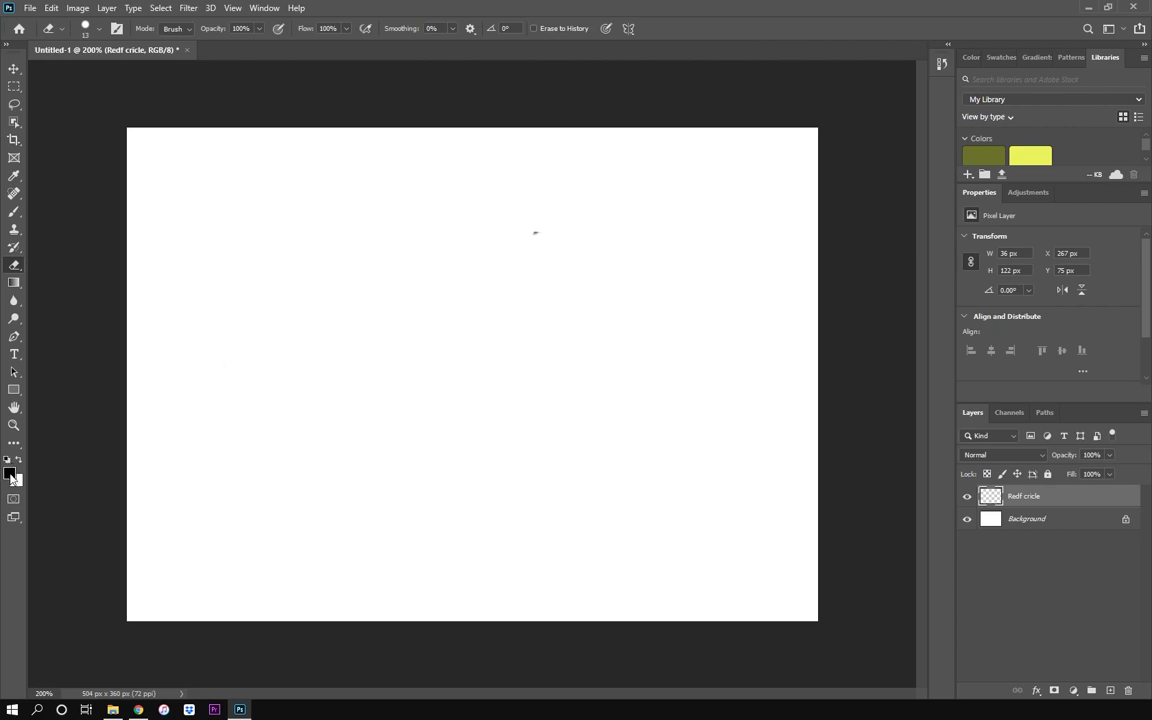
Step: Pick pure red, ff0000 (R 255, G 0, B 0), as the foreground colour in the Color Picker
{"action": "left_click", "coordinate": [12, 475]}
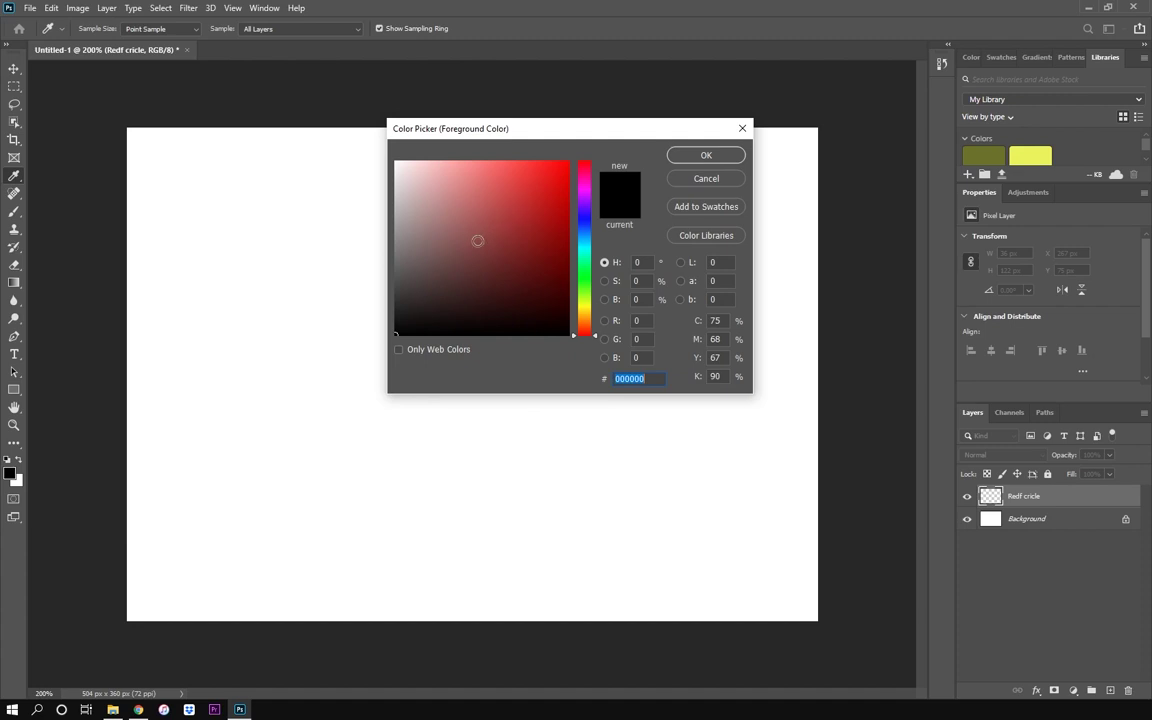
{"action": "mouse_move", "coordinate": [490, 235]}
{"action": "left_mouse_down"}
{"action": "mouse_move", "coordinate": [578, 165]}
{"action": "mouse_move", "coordinate": [566, 158]}
{"action": "left_mouse_up"}
{"action": "left_click", "coordinate": [578, 221]}
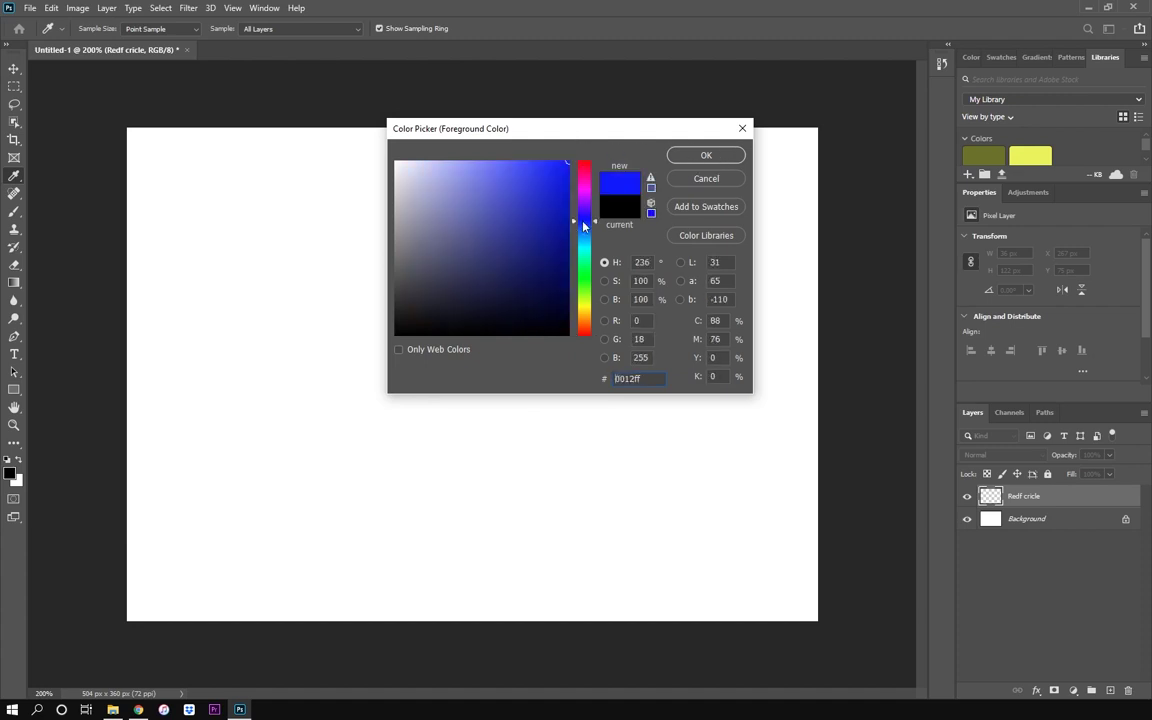
{"action": "mouse_move", "coordinate": [551, 158]}
{"action": "left_mouse_down"}
{"action": "mouse_move", "coordinate": [545, 213]}
{"action": "mouse_move", "coordinate": [508, 189]}
{"action": "mouse_move", "coordinate": [532, 220]}
{"action": "mouse_move", "coordinate": [568, 160]}
{"action": "mouse_move", "coordinate": [600, 162]}
{"action": "mouse_move", "coordinate": [594, 210]}
{"action": "mouse_move", "coordinate": [594, 161]}
{"action": "left_mouse_up"}
{"action": "left_click", "coordinate": [600, 185]}
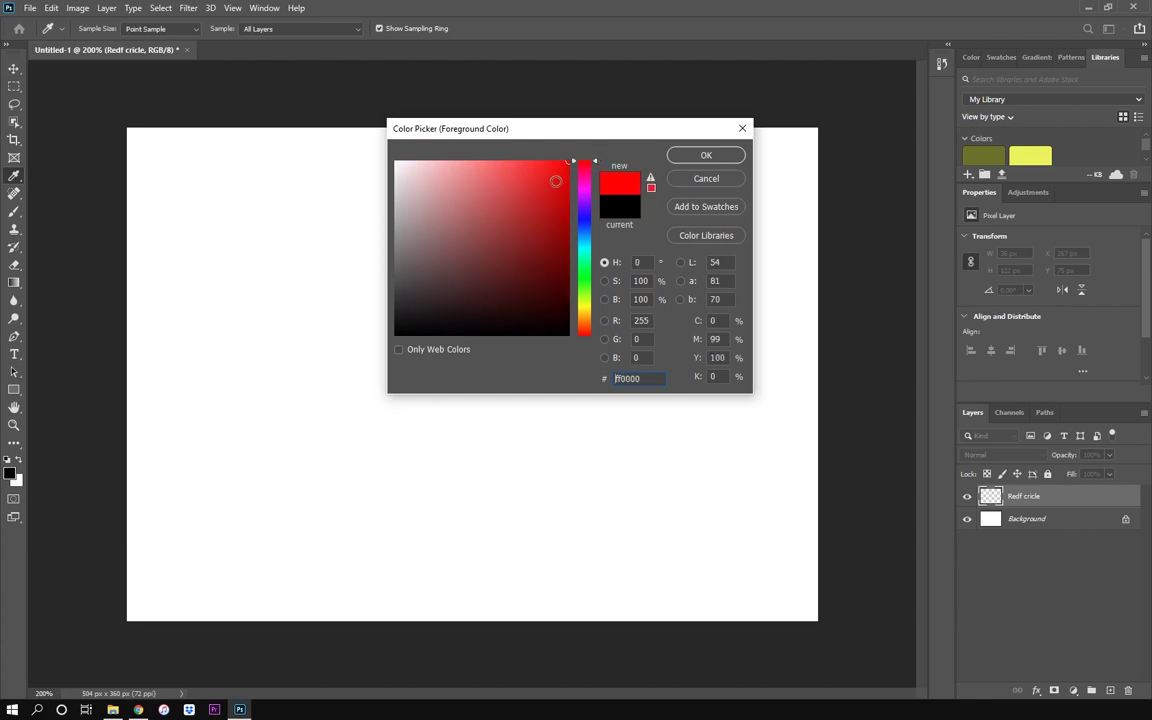
{"action": "left_click", "coordinate": [706, 158]}
{"action": "key", "text": "e"}
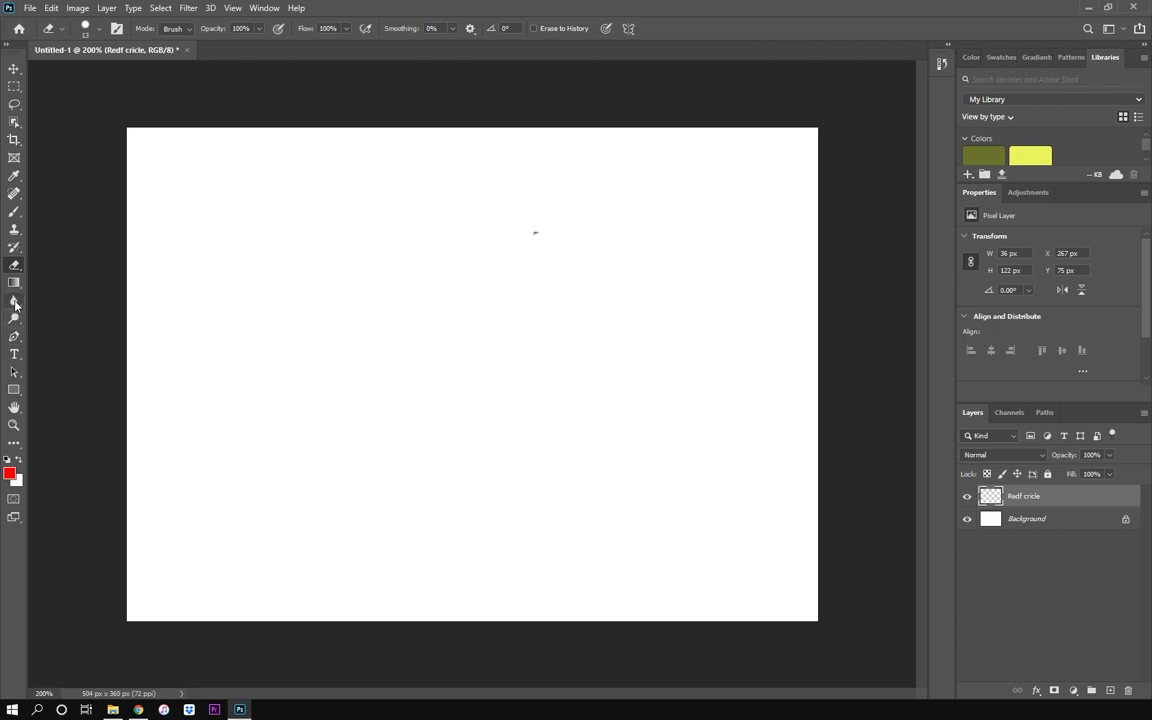
{"action": "left_click", "coordinate": [14, 214]}
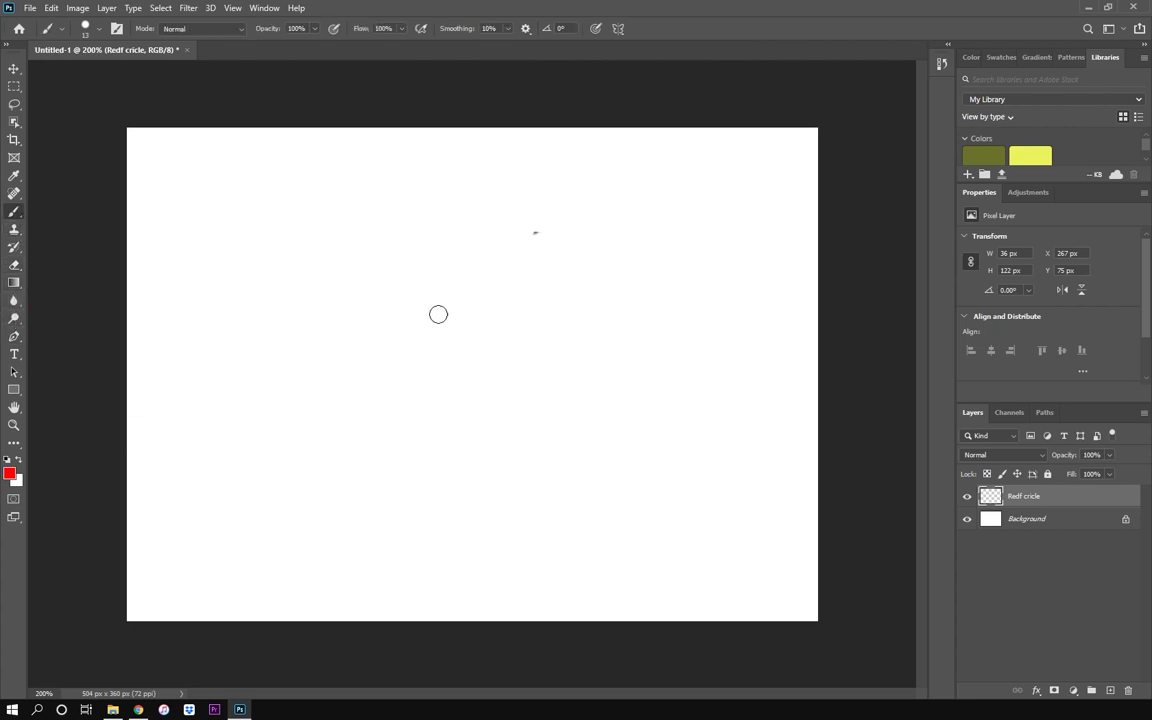
{"action": "mouse_move", "coordinate": [454, 276]}
{"action": "left_mouse_down"}
{"action": "mouse_move", "coordinate": [396, 322]}
{"action": "mouse_move", "coordinate": [390, 361]}
{"action": "mouse_move", "coordinate": [405, 401]}
{"action": "mouse_move", "coordinate": [449, 424]}
{"action": "mouse_move", "coordinate": [532, 420]}
{"action": "mouse_move", "coordinate": [569, 359]}
{"action": "mouse_move", "coordinate": [550, 289]}
{"action": "mouse_move", "coordinate": [498, 273]}
{"action": "mouse_move", "coordinate": [455, 277]}
{"action": "mouse_move", "coordinate": [414, 313]}
{"action": "mouse_move", "coordinate": [403, 364]}
{"action": "mouse_move", "coordinate": [412, 386]}
{"action": "mouse_move", "coordinate": [452, 404]}
{"action": "mouse_move", "coordinate": [515, 407]}
{"action": "mouse_move", "coordinate": [545, 380]}
{"action": "mouse_move", "coordinate": [553, 329]}
{"action": "mouse_move", "coordinate": [542, 300]}
{"action": "mouse_move", "coordinate": [494, 296]}
{"action": "mouse_move", "coordinate": [436, 315]}
{"action": "mouse_move", "coordinate": [412, 369]}
{"action": "mouse_move", "coordinate": [472, 418]}
{"action": "mouse_move", "coordinate": [535, 405]}
{"action": "mouse_move", "coordinate": [546, 314]}
{"action": "mouse_move", "coordinate": [486, 275]}
{"action": "mouse_move", "coordinate": [433, 380]}
{"action": "mouse_move", "coordinate": [520, 373]}
{"action": "mouse_move", "coordinate": [444, 317]}
{"action": "mouse_move", "coordinate": [458, 409]}
{"action": "mouse_move", "coordinate": [494, 311]}
{"action": "mouse_move", "coordinate": [452, 394]}
{"action": "mouse_move", "coordinate": [524, 310]}
{"action": "mouse_move", "coordinate": [441, 374]}
{"action": "mouse_move", "coordinate": [524, 320]}
{"action": "mouse_move", "coordinate": [448, 374]}
{"action": "mouse_move", "coordinate": [531, 324]}
{"action": "mouse_move", "coordinate": [496, 385]}
{"action": "mouse_move", "coordinate": [523, 319]}
{"action": "mouse_move", "coordinate": [521, 345]}
{"action": "mouse_move", "coordinate": [517, 299]}
{"action": "mouse_move", "coordinate": [482, 364]}
{"action": "left_mouse_up"}
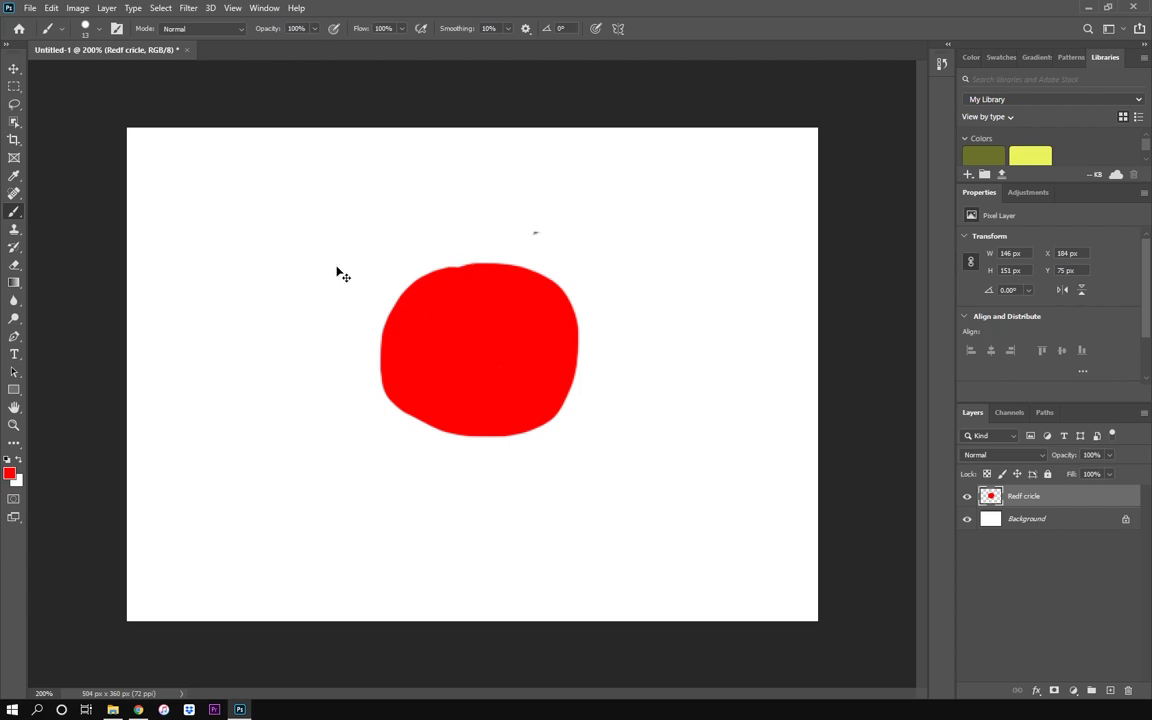
{"action": "key", "text": "ctrl+z"}
{"action": "key", "text": "ctrl+z"}
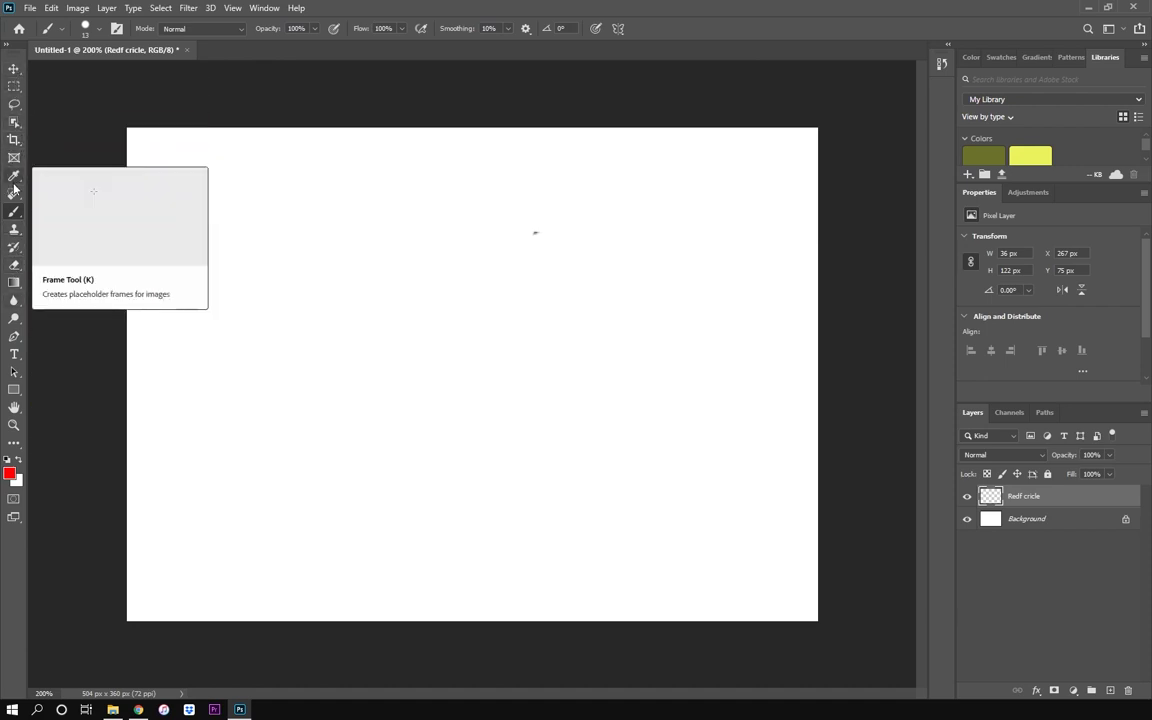
Step: Browse the toolbar's selection, crop, eyedropper, healing and brush tool groups
{"action": "left_click", "coordinate": [14, 121]}
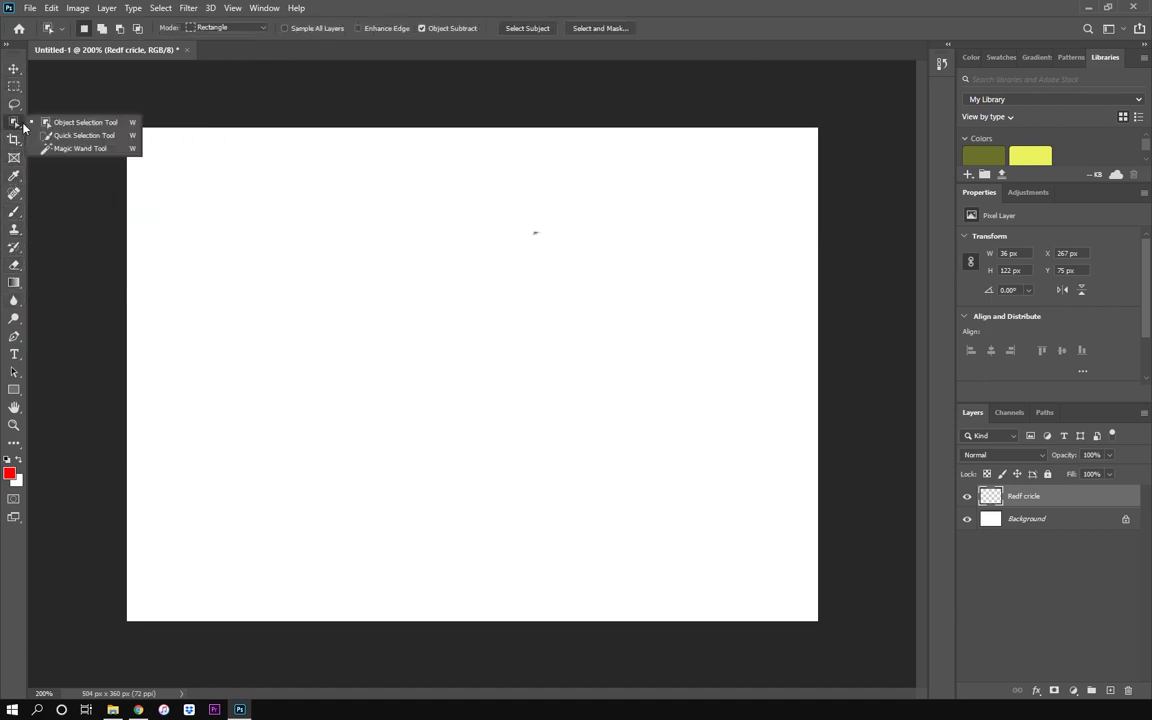
{"action": "left_click", "coordinate": [14, 140]}
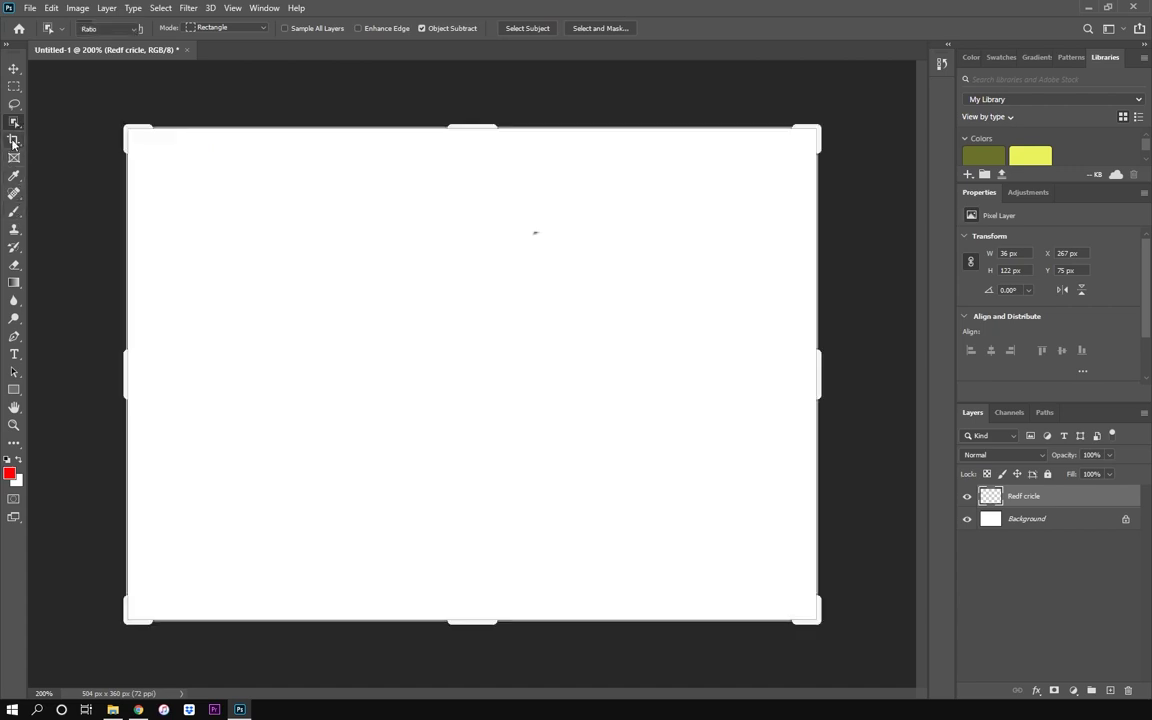
{"action": "left_click", "coordinate": [14, 104]}
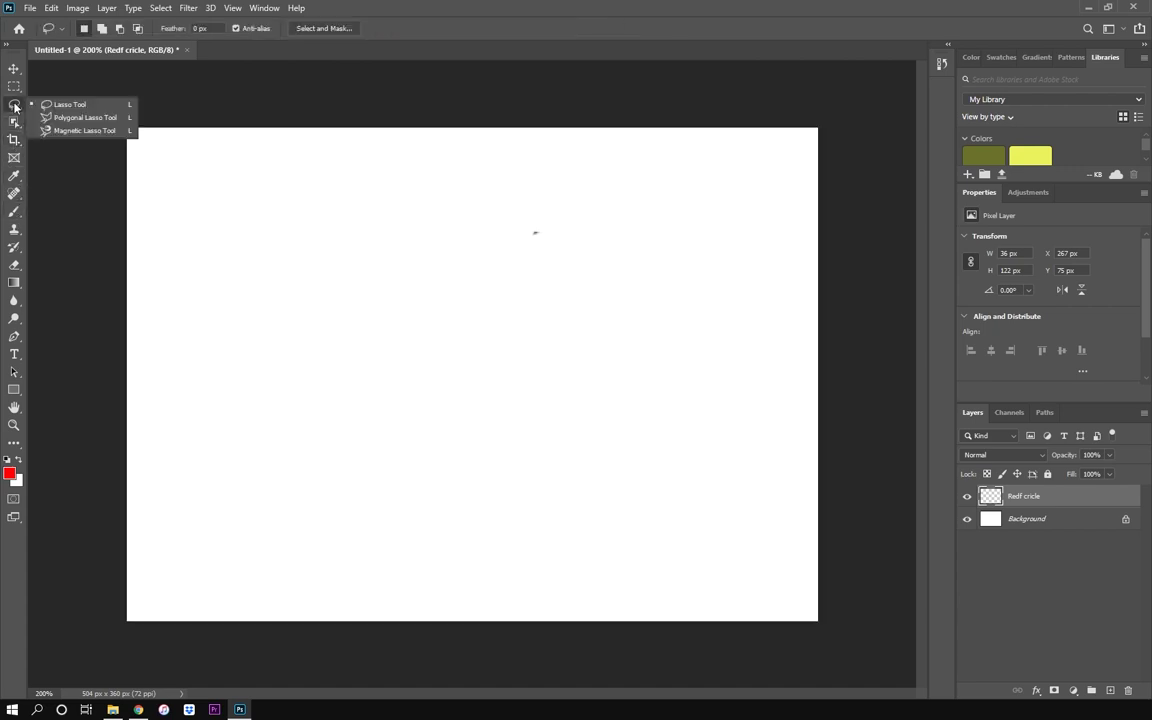
{"action": "left_click", "coordinate": [14, 177]}
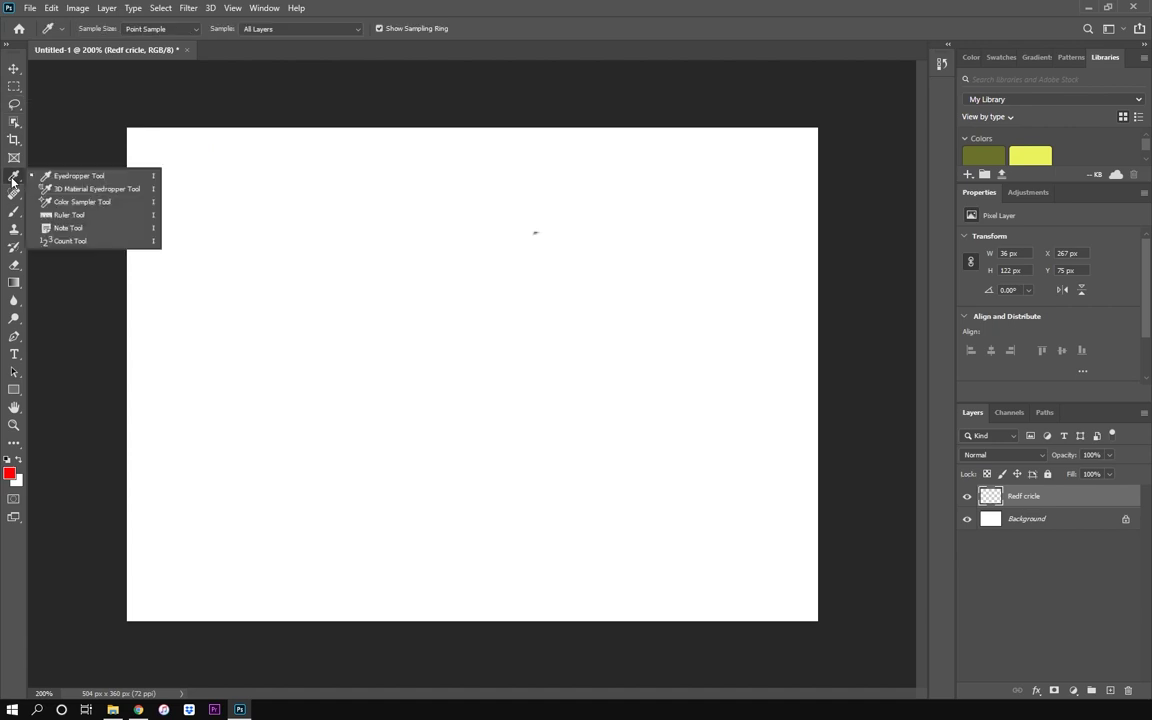
{"action": "left_click", "coordinate": [14, 194]}
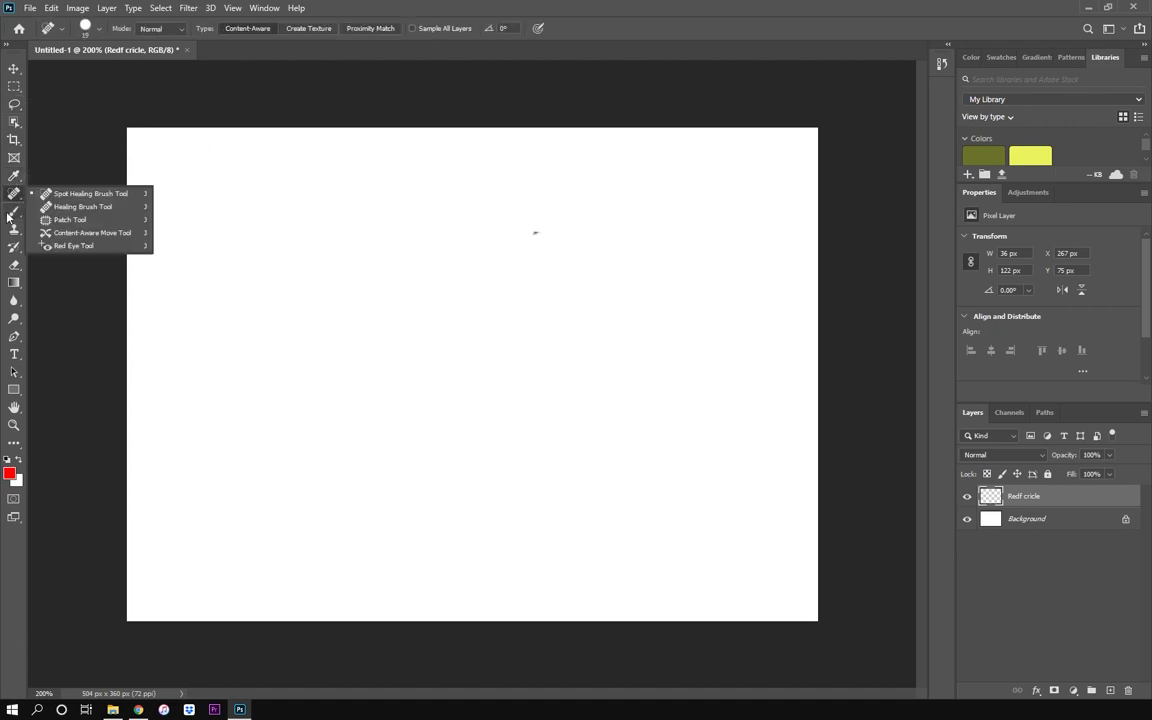
{"action": "left_click", "coordinate": [14, 212]}
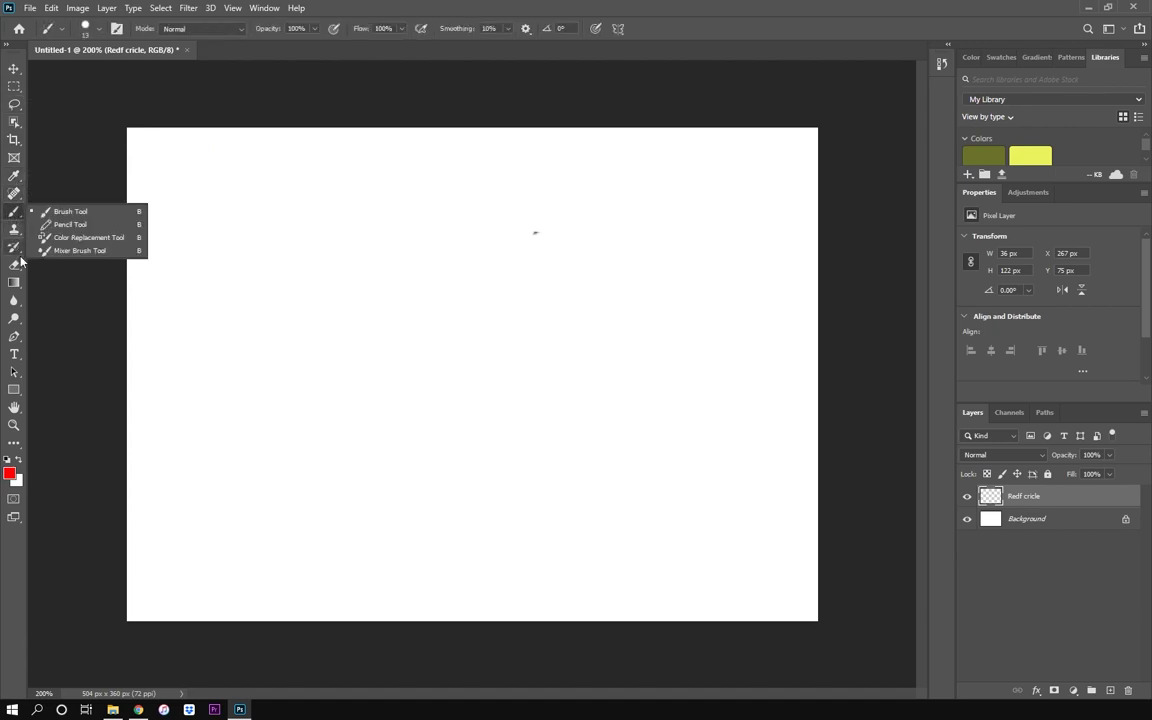
{"action": "left_click", "coordinate": [14, 229]}
{"action": "left_click", "coordinate": [14, 87]}
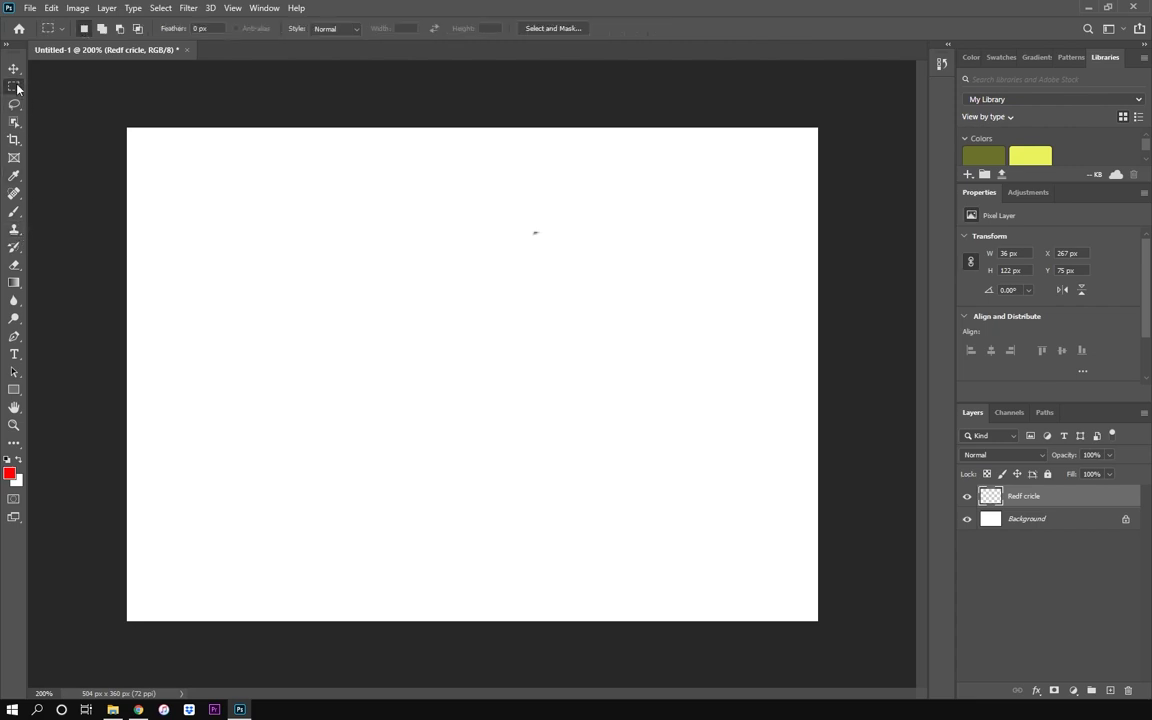
{"action": "left_click", "coordinate": [16, 88]}
{"action": "left_click", "coordinate": [14, 104]}
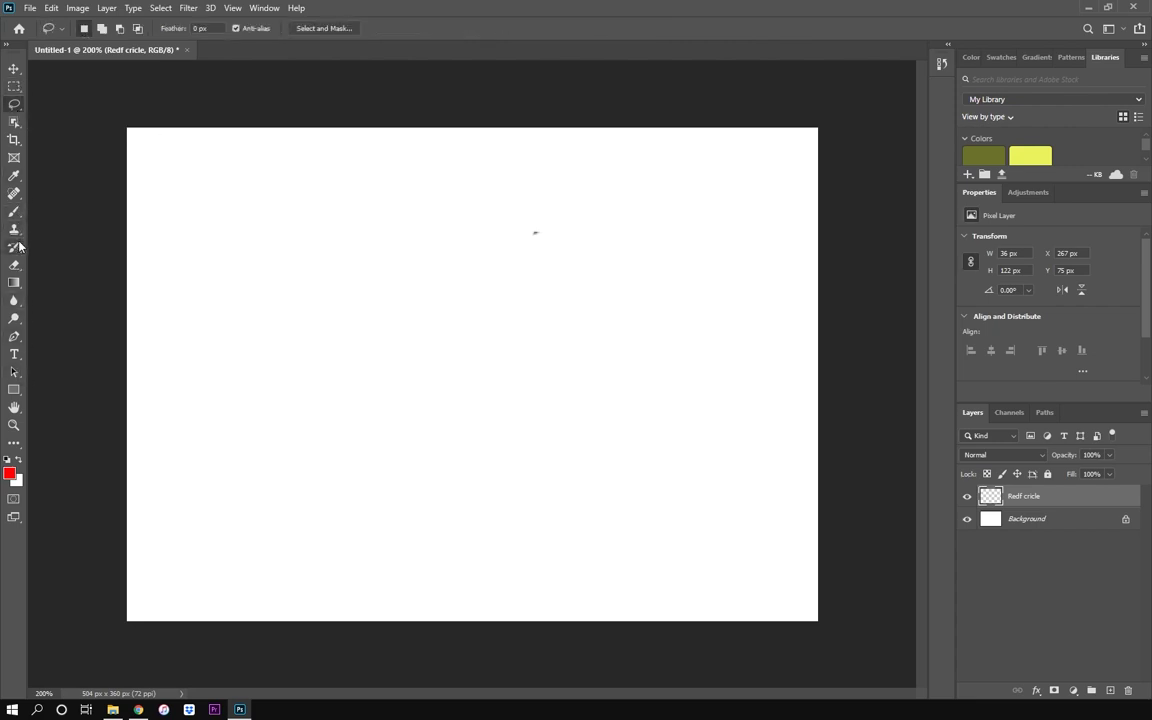
Step: Go through the tool groups again and settle on the Pen tool for drawing paths
{"action": "left_click", "coordinate": [14, 86]}
{"action": "left_click", "coordinate": [14, 121]}
{"action": "left_click", "coordinate": [14, 122]}
{"action": "left_click", "coordinate": [14, 104]}
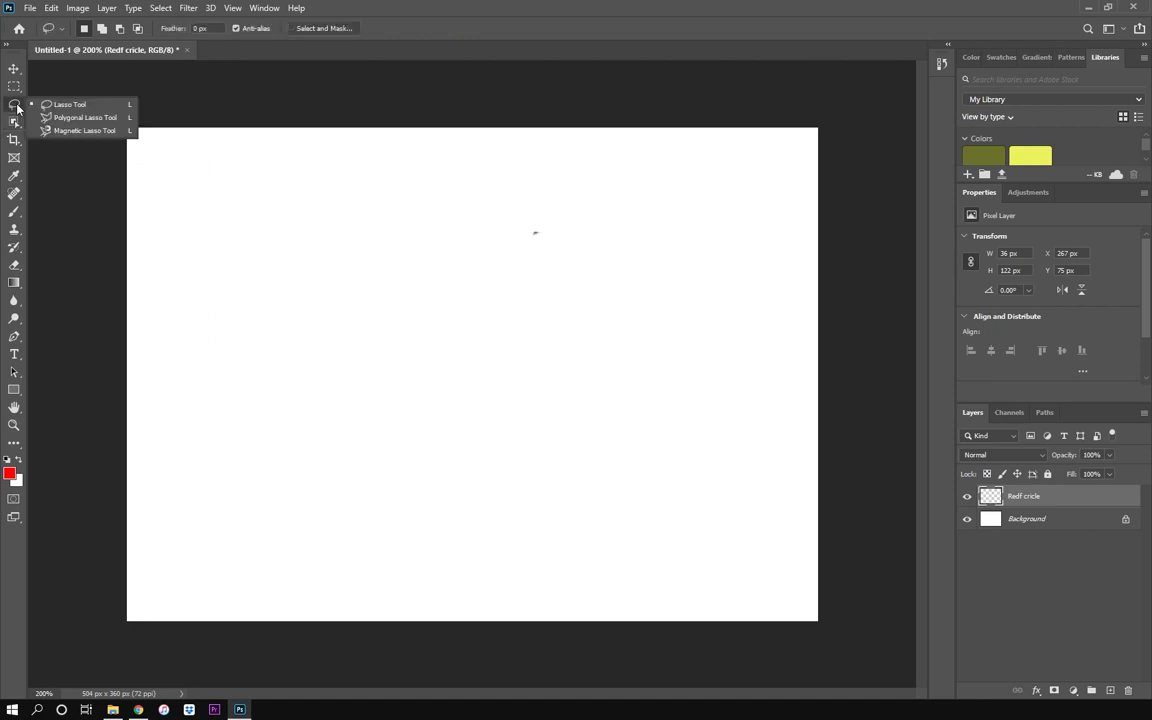
{"action": "left_click", "coordinate": [14, 140]}
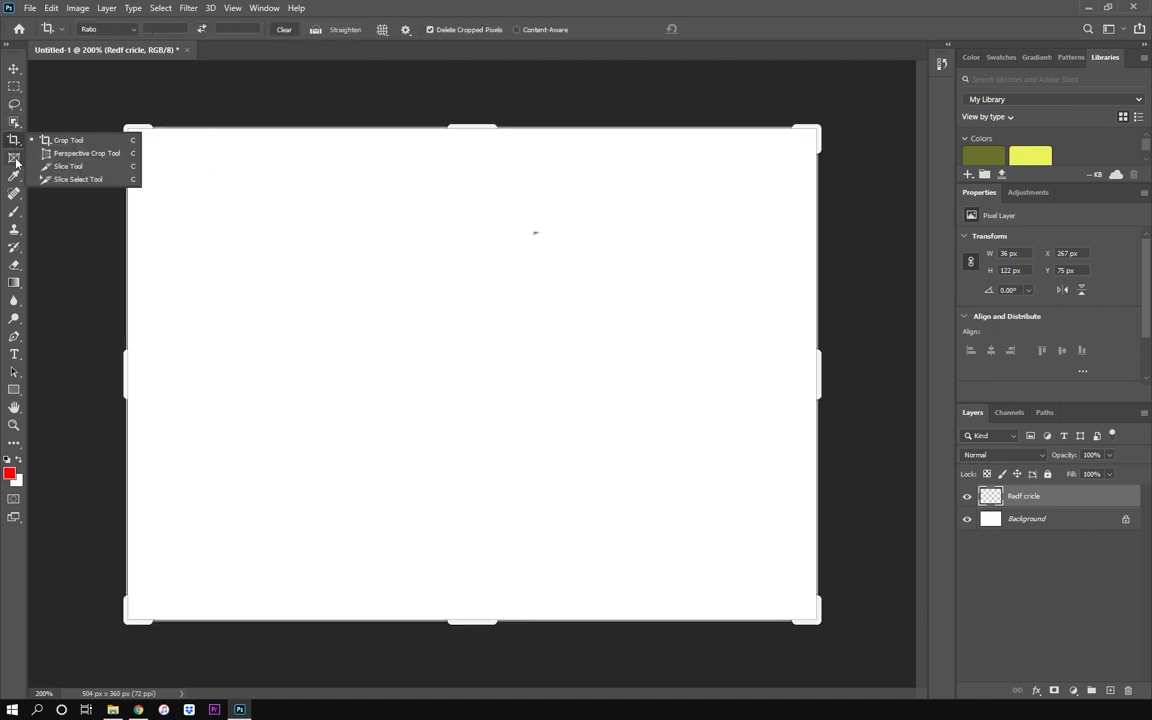
{"action": "left_click", "coordinate": [14, 158]}
{"action": "left_click", "coordinate": [14, 177]}
{"action": "left_click", "coordinate": [15, 180]}
{"action": "left_click", "coordinate": [14, 195]}
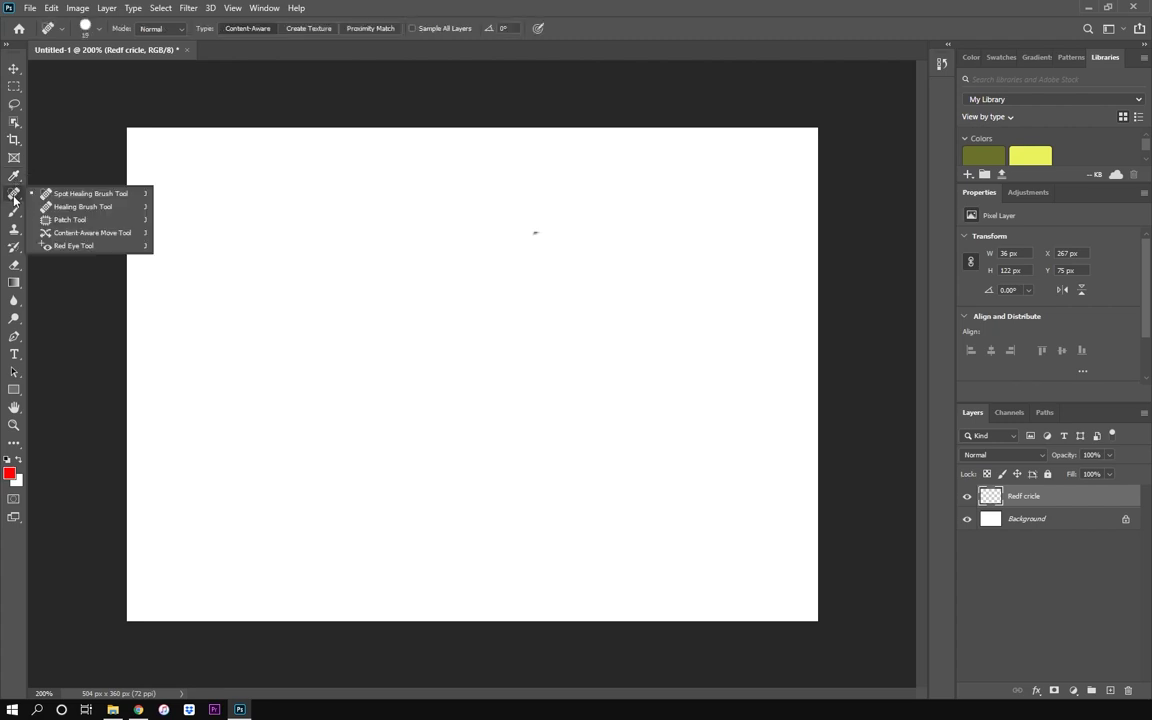
{"action": "left_click", "coordinate": [14, 212]}
{"action": "left_click", "coordinate": [11, 216]}
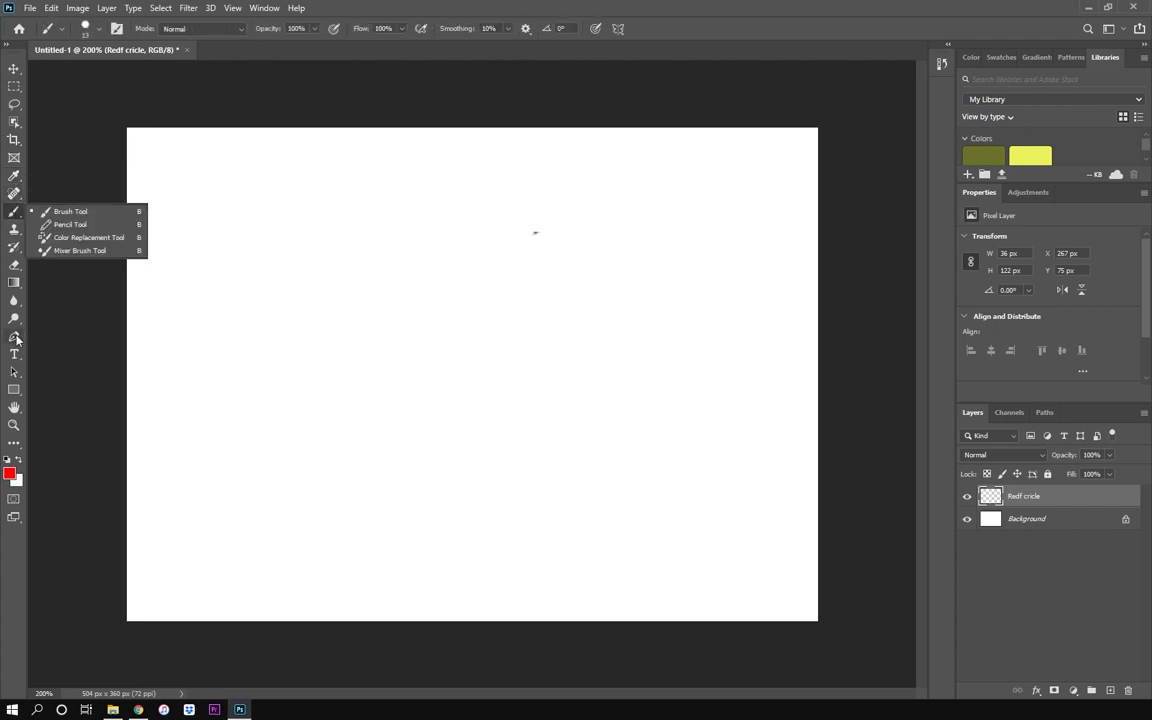
{"action": "left_click", "coordinate": [15, 338]}
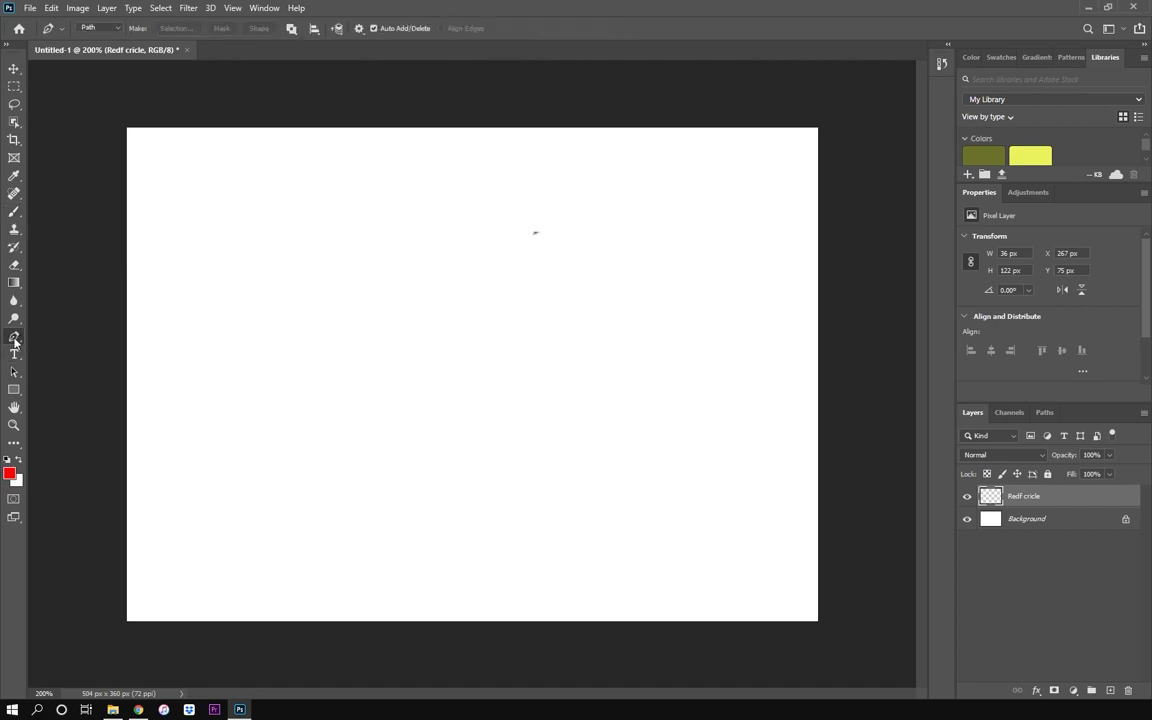
Step: Start the pen path at the canvas top and curve it down the left side and bottom
{"action": "left_click", "coordinate": [453, 234]}
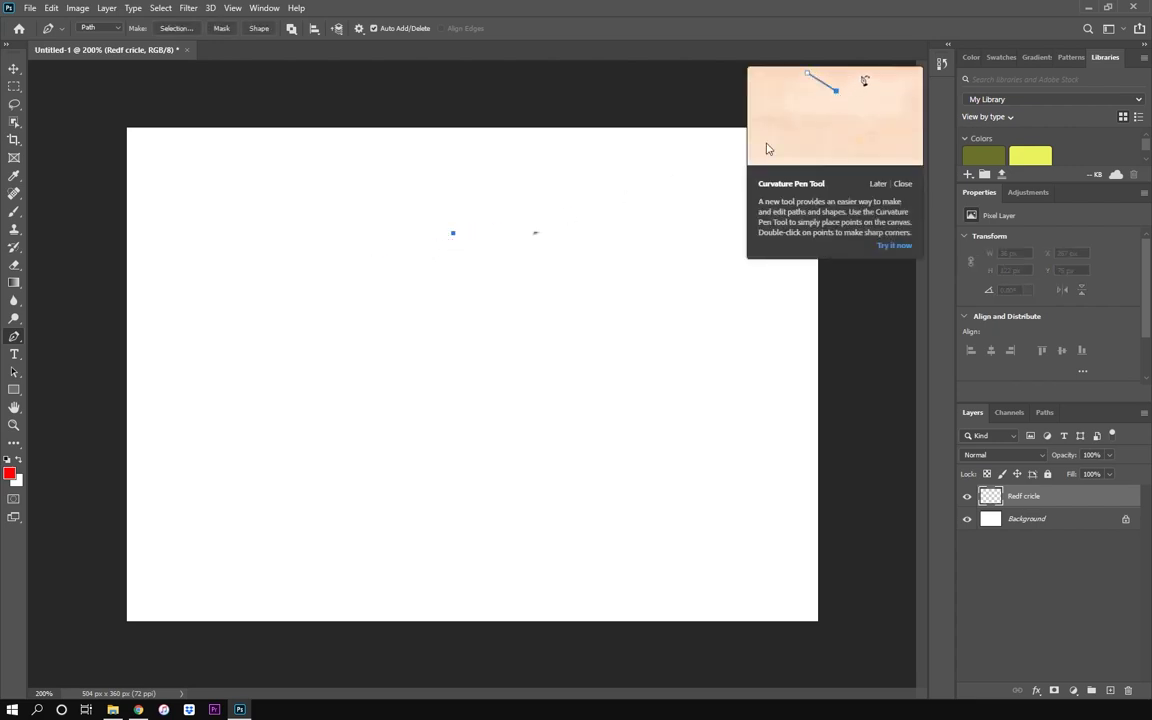
{"action": "left_click", "coordinate": [342, 298]}
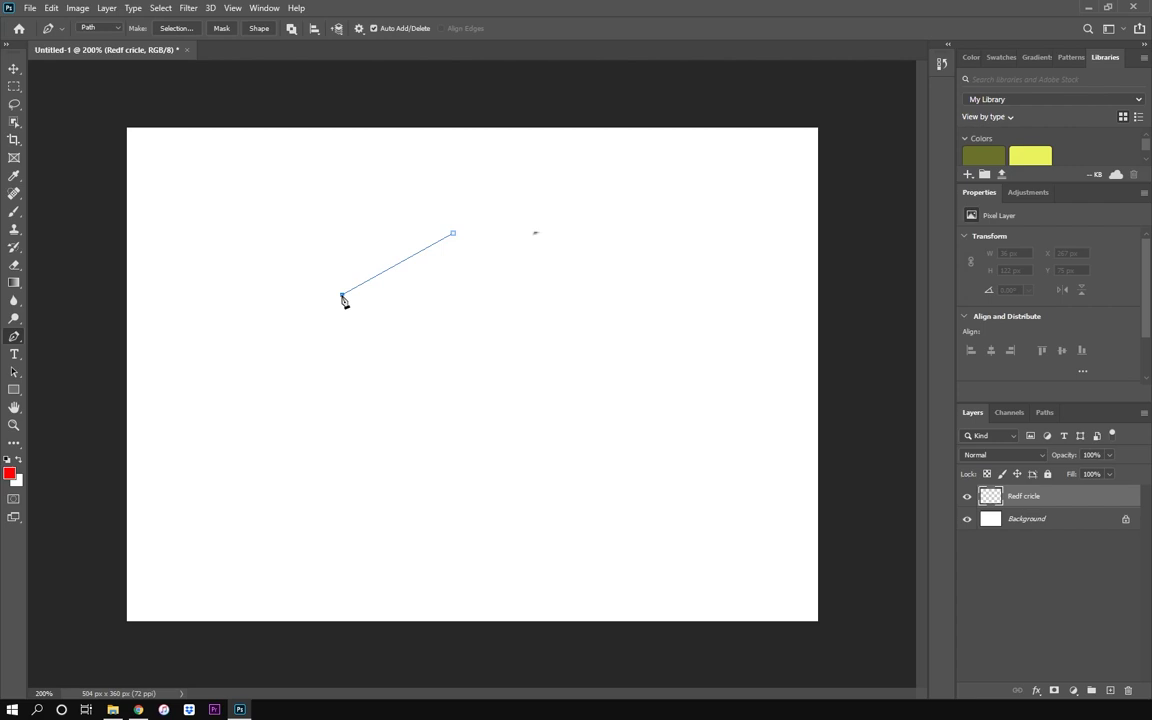
{"action": "left_click_drag", "start_coordinate": [343, 298], "coordinate": [329, 343]}
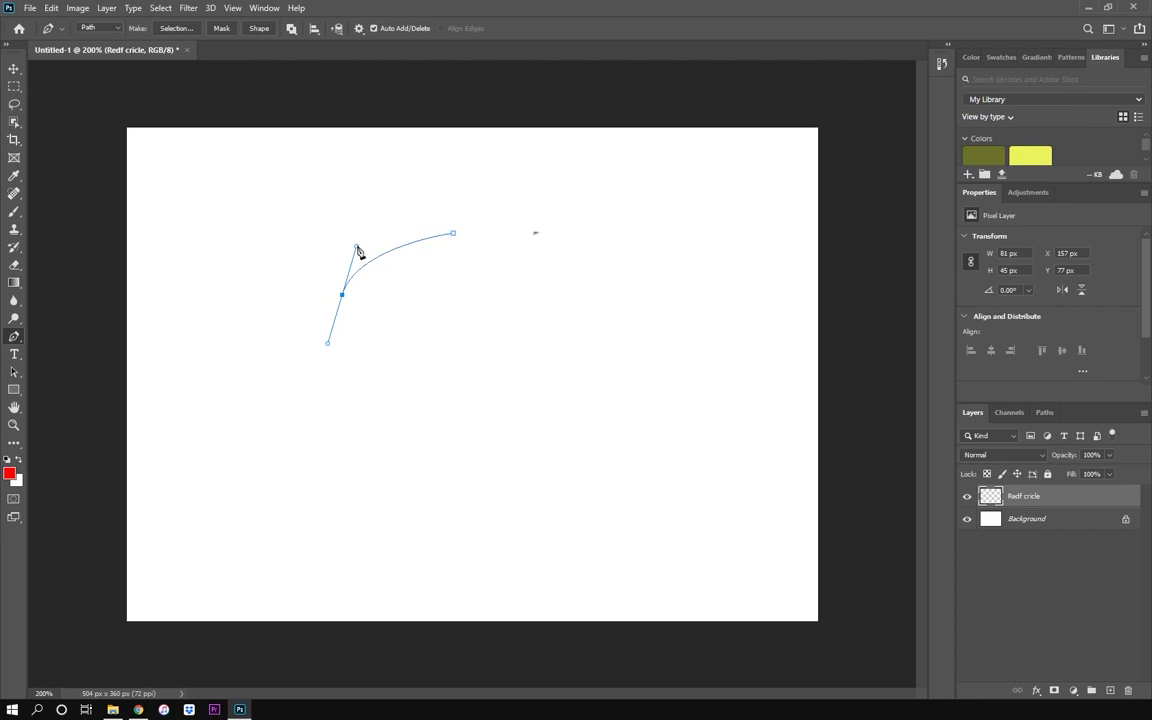
{"action": "left_click", "coordinate": [357, 246]}
{"action": "left_click", "coordinate": [322, 367]}
{"action": "left_click", "coordinate": [359, 413]}
{"action": "left_click_drag", "start_coordinate": [436, 451], "coordinate": [450, 453]}
Step: Extend the path with anchors up the right side and across the top
{"action": "left_click", "coordinate": [491, 457]}
{"action": "left_click", "coordinate": [553, 442]}
{"action": "left_click", "coordinate": [603, 389]}
{"action": "left_click", "coordinate": [616, 322]}
{"action": "left_click", "coordinate": [614, 299]}
{"action": "left_click", "coordinate": [605, 277]}
{"action": "left_click", "coordinate": [583, 226]}
{"action": "left_click", "coordinate": [538, 203]}
{"action": "left_click", "coordinate": [476, 199]}
{"action": "left_click", "coordinate": [434, 209]}
Step: Curve the top-left section, close the path, and delete the stray inner anchors
{"action": "left_click_drag", "start_coordinate": [386, 223], "coordinate": [338, 268]}
{"action": "left_click", "coordinate": [322, 342]}
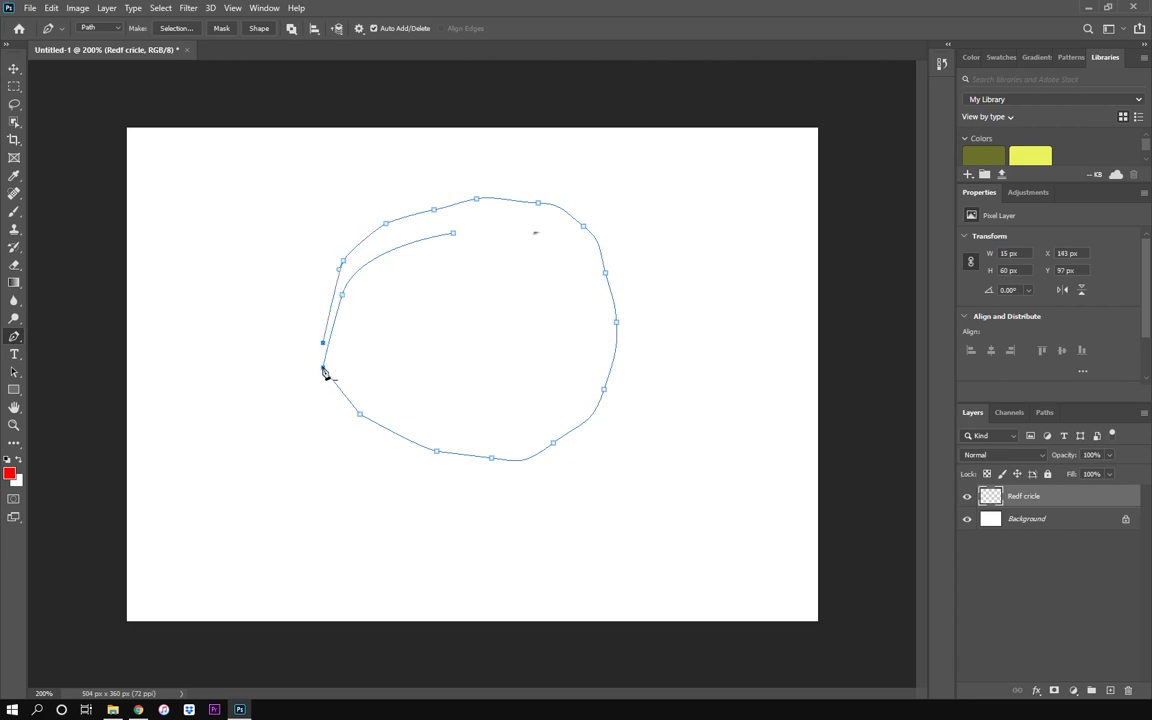
{"action": "left_click", "coordinate": [323, 371]}
{"action": "left_click", "coordinate": [342, 298]}
{"action": "left_click", "coordinate": [451, 237]}
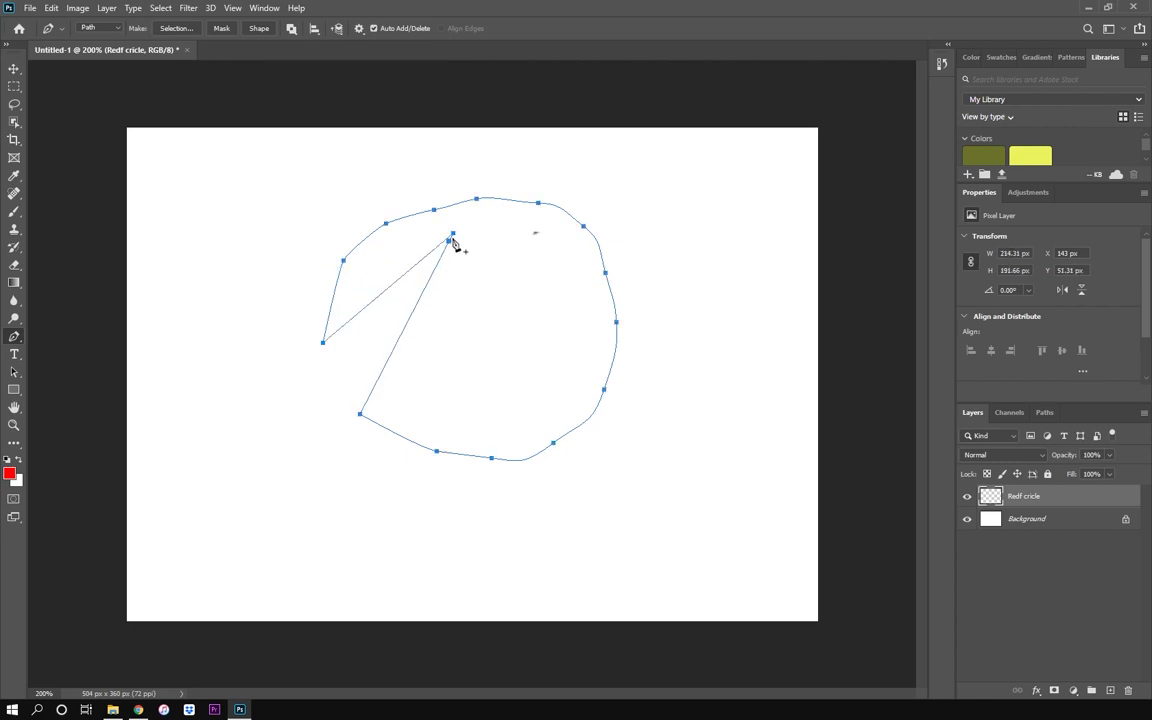
{"action": "left_click", "coordinate": [452, 235]}
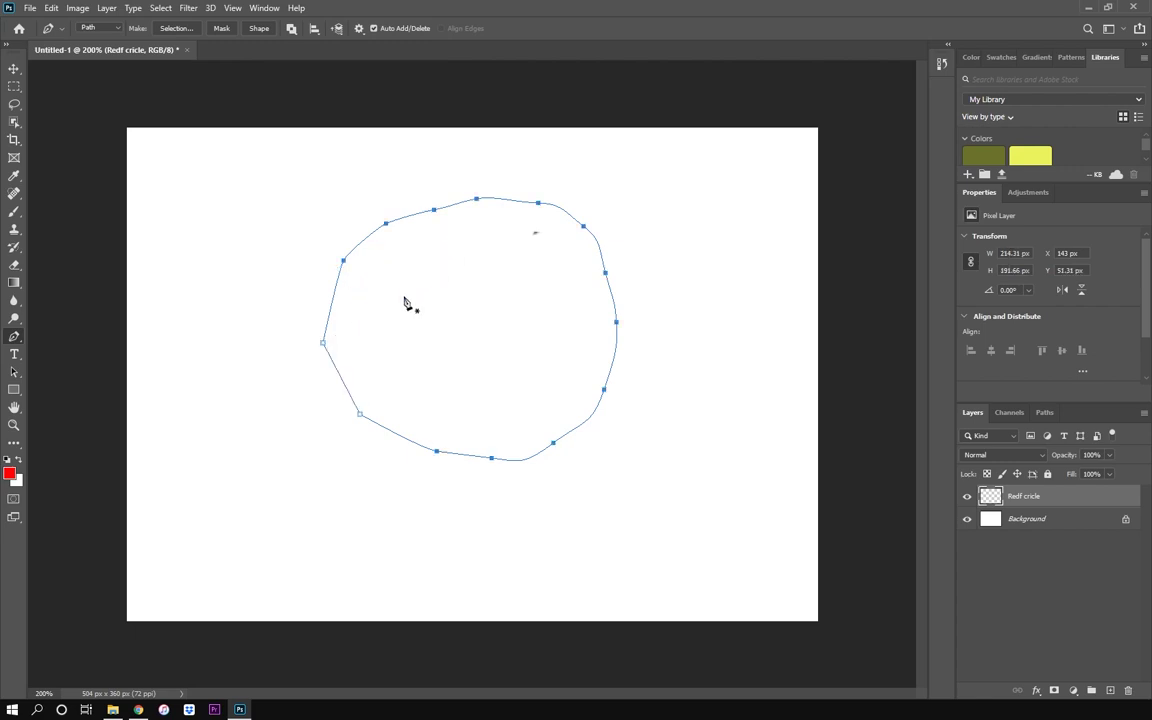
Step: Convert the pen path into a selection with 0 feather
{"action": "right_click", "coordinate": [478, 307]}
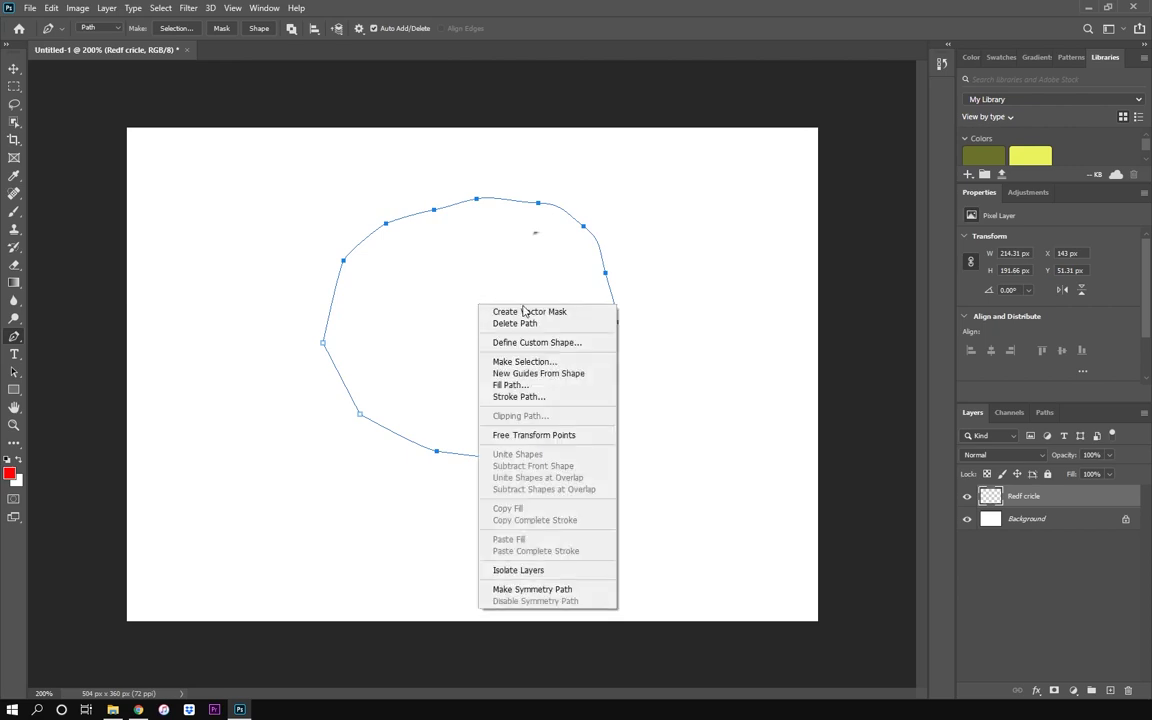
{"action": "left_click", "coordinate": [535, 366]}
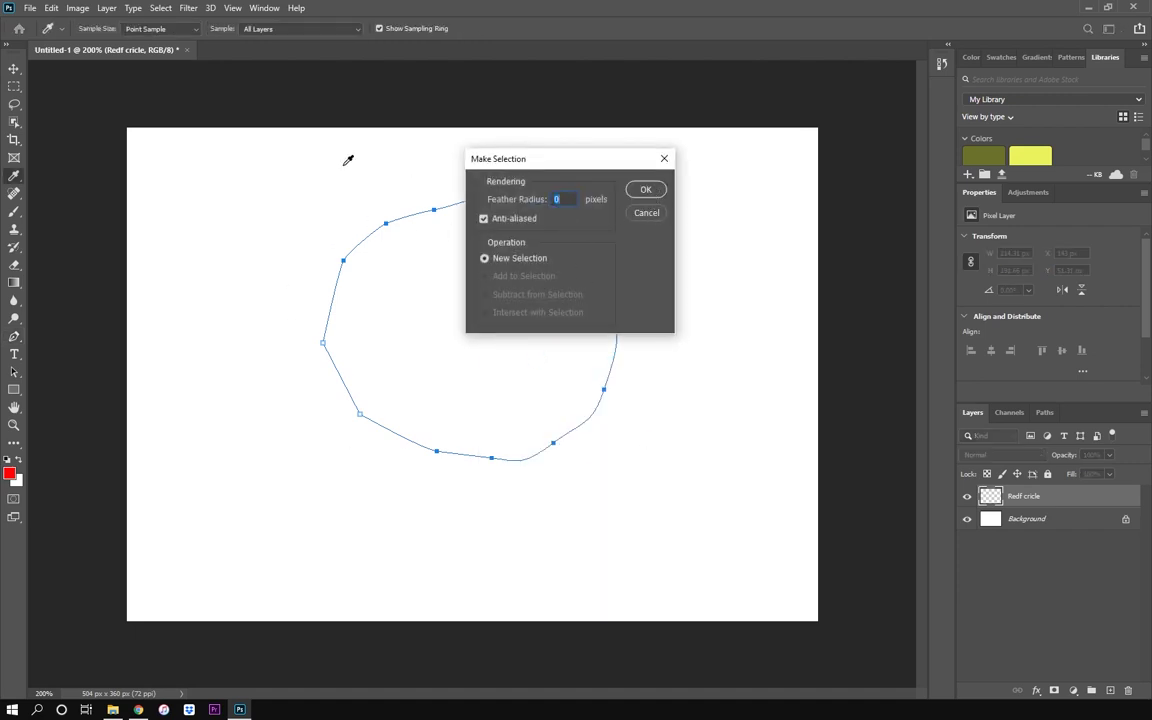
{"action": "left_click", "coordinate": [647, 192]}
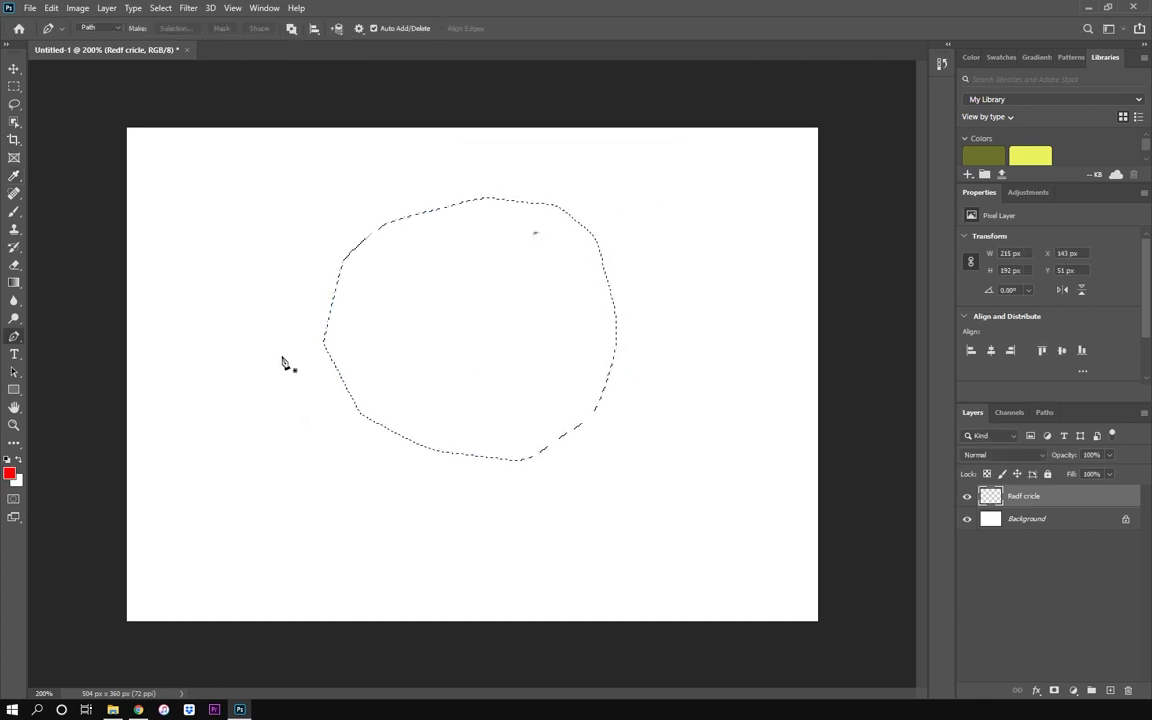
Step: Fill the round selection with red using the Paint Bucket, then deselect
{"action": "left_click", "coordinate": [14, 285]}
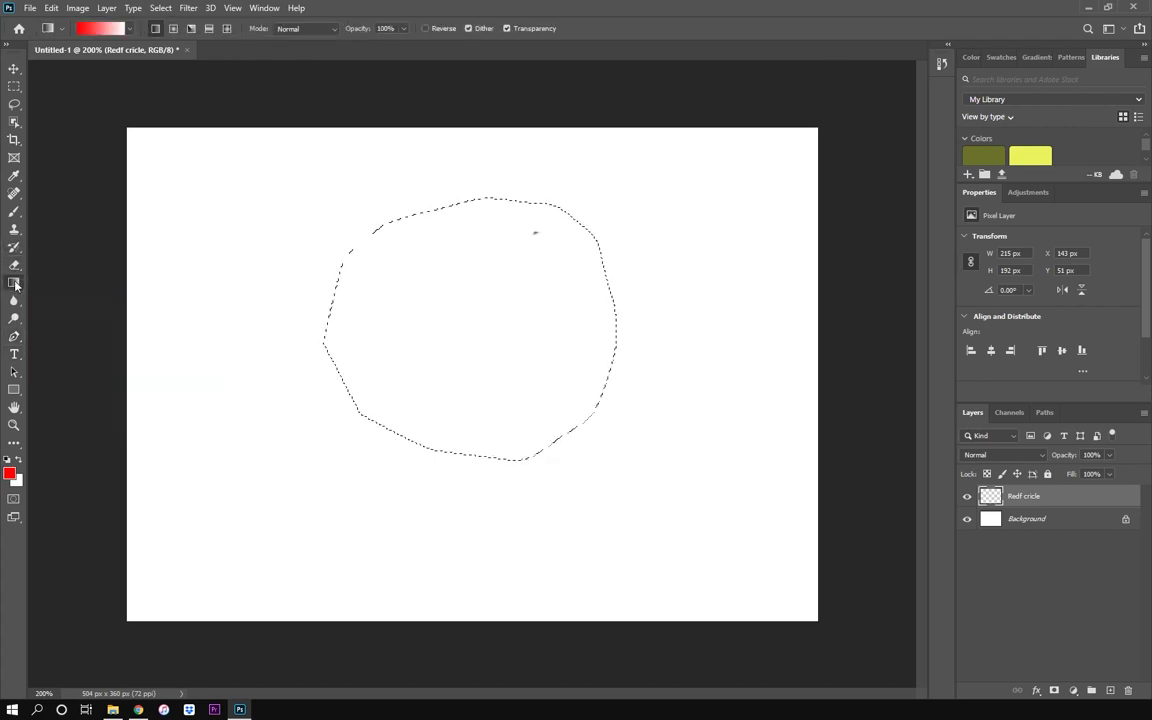
{"action": "right_click", "coordinate": [14, 284]}
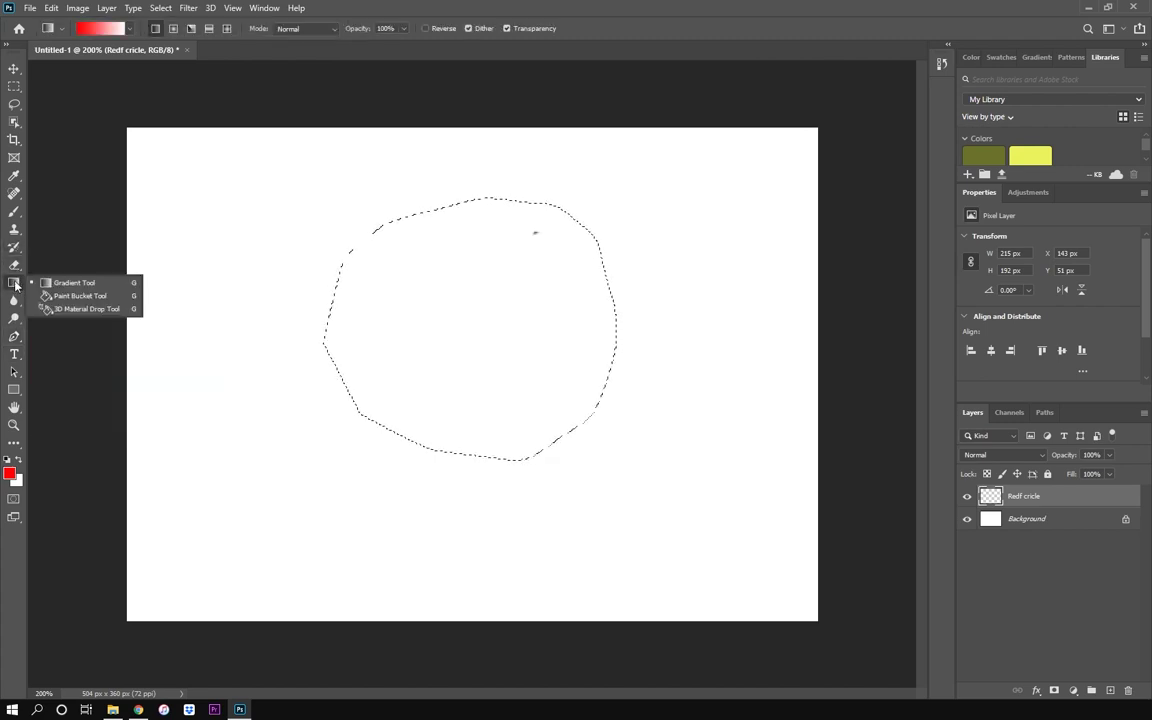
{"action": "left_click", "coordinate": [84, 298]}
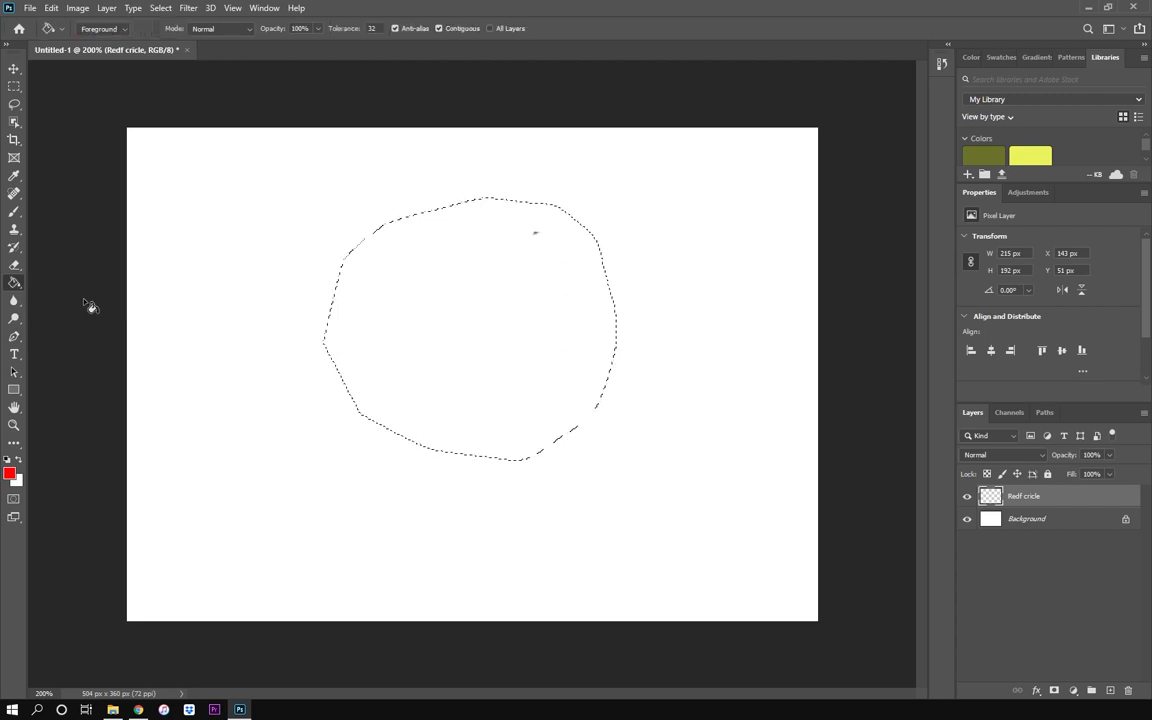
{"action": "left_click", "coordinate": [487, 336]}
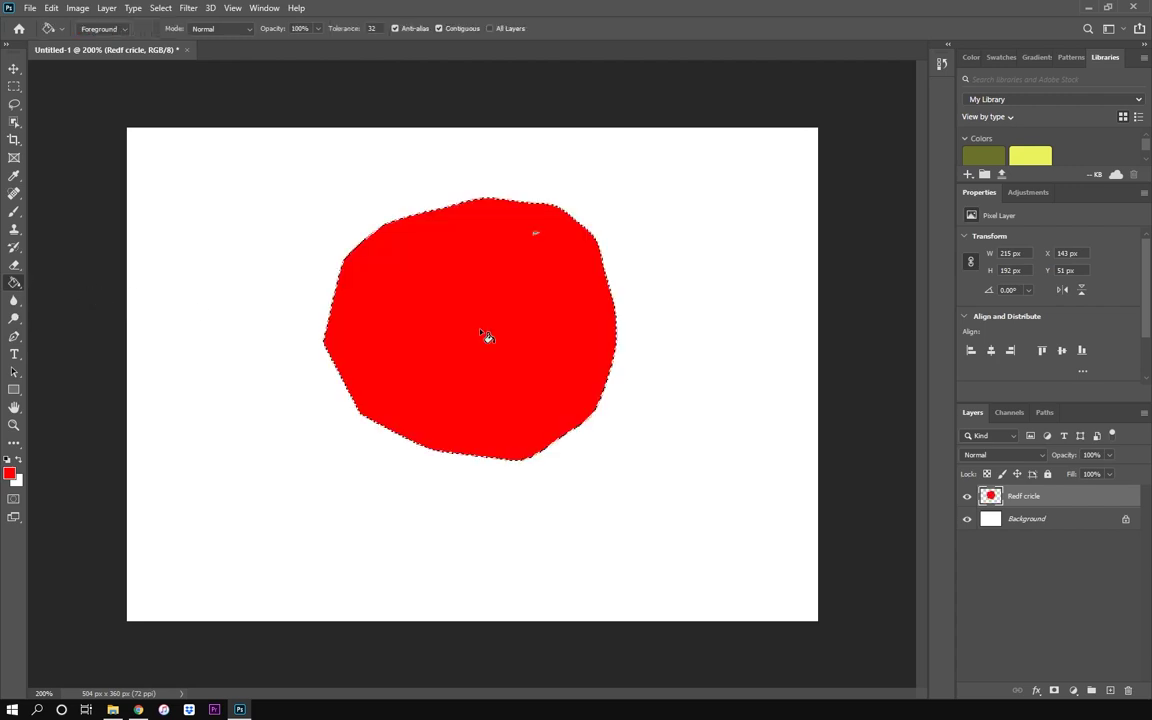
{"action": "left_click", "coordinate": [14, 86]}
{"action": "left_click", "coordinate": [155, 213]}
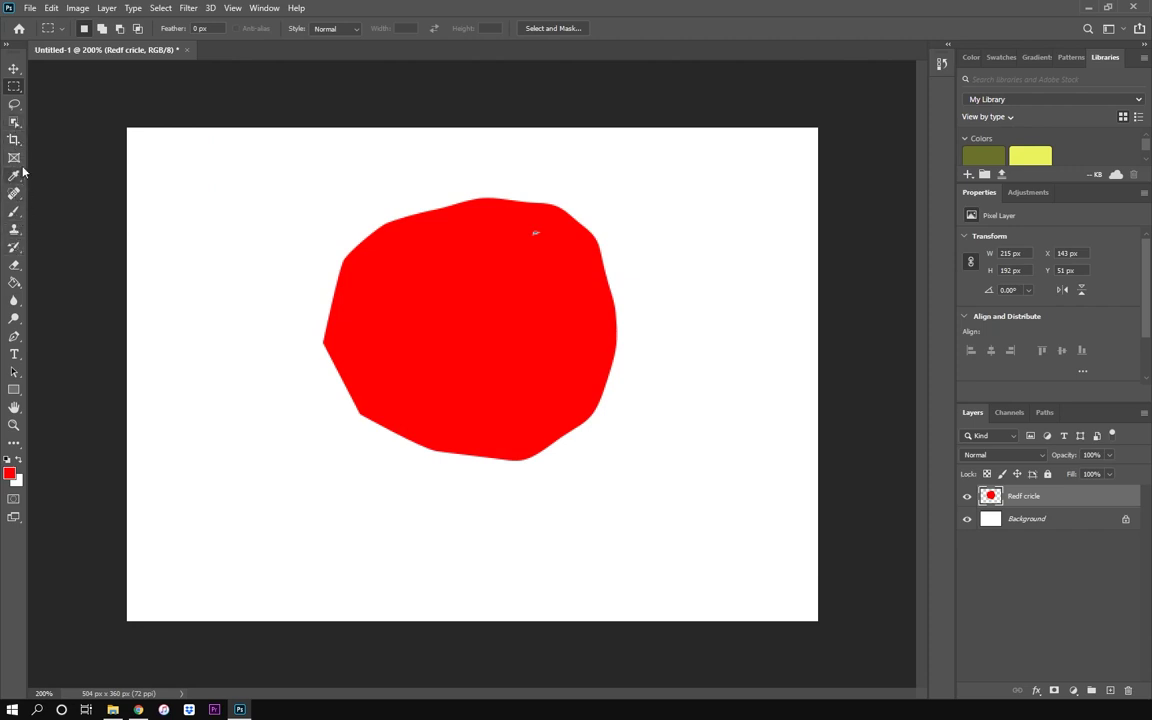
Step: Erase stray red bits along the top-right, right and left edges to round the shape
{"action": "left_click", "coordinate": [14, 264]}
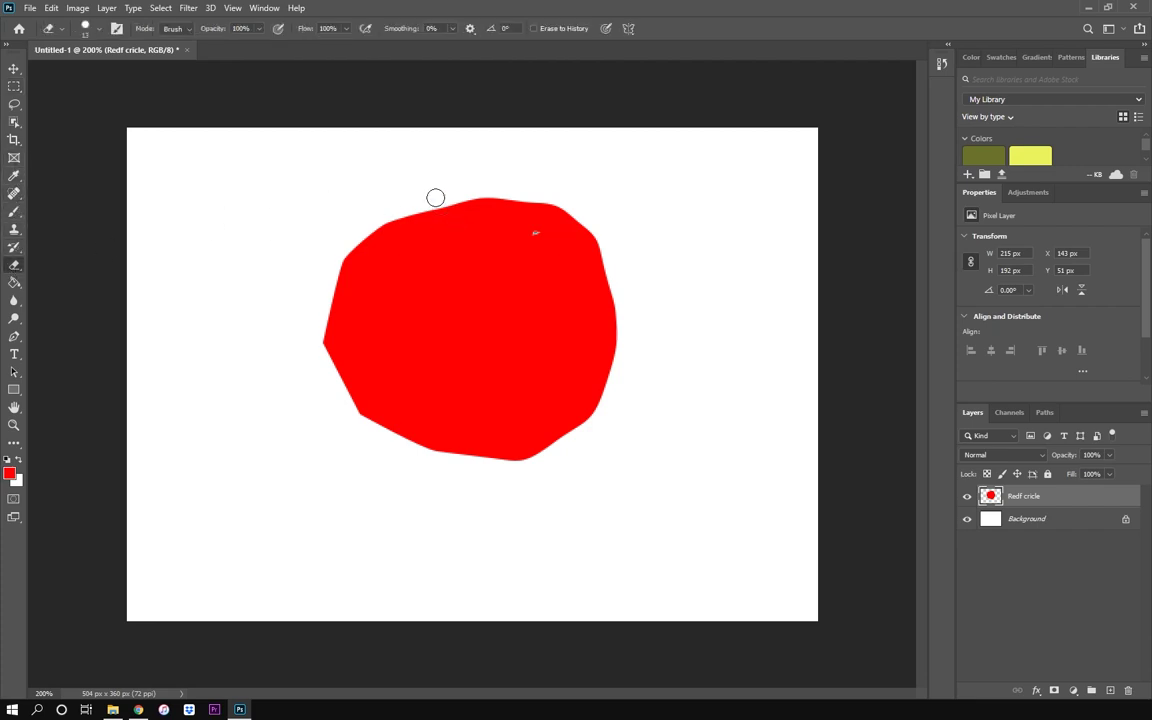
{"action": "mouse_move", "coordinate": [492, 191]}
{"action": "left_mouse_down"}
{"action": "mouse_move", "coordinate": [571, 212]}
{"action": "mouse_move", "coordinate": [607, 245]}
{"action": "mouse_move", "coordinate": [615, 279]}
{"action": "mouse_move", "coordinate": [594, 227]}
{"action": "left_mouse_up"}
{"action": "mouse_move", "coordinate": [608, 273]}
{"action": "left_mouse_down"}
{"action": "mouse_move", "coordinate": [628, 314]}
{"action": "mouse_move", "coordinate": [617, 375]}
{"action": "mouse_move", "coordinate": [608, 406]}
{"action": "mouse_move", "coordinate": [577, 431]}
{"action": "mouse_move", "coordinate": [620, 446]}
{"action": "mouse_move", "coordinate": [541, 456]}
{"action": "mouse_move", "coordinate": [577, 439]}
{"action": "mouse_move", "coordinate": [526, 462]}
{"action": "mouse_move", "coordinate": [434, 460]}
{"action": "mouse_move", "coordinate": [347, 405]}
{"action": "mouse_move", "coordinate": [320, 320]}
{"action": "mouse_move", "coordinate": [337, 239]}
{"action": "mouse_move", "coordinate": [329, 248]}
{"action": "mouse_move", "coordinate": [324, 274]}
{"action": "mouse_move", "coordinate": [400, 210]}
{"action": "mouse_move", "coordinate": [481, 190]}
{"action": "mouse_move", "coordinate": [581, 219]}
{"action": "mouse_move", "coordinate": [623, 318]}
{"action": "mouse_move", "coordinate": [620, 361]}
{"action": "mouse_move", "coordinate": [618, 274]}
{"action": "mouse_move", "coordinate": [606, 414]}
{"action": "mouse_move", "coordinate": [533, 457]}
{"action": "mouse_move", "coordinate": [442, 471]}
{"action": "mouse_move", "coordinate": [380, 449]}
{"action": "mouse_move", "coordinate": [347, 412]}
{"action": "mouse_move", "coordinate": [330, 368]}
{"action": "mouse_move", "coordinate": [320, 253]}
{"action": "mouse_move", "coordinate": [332, 266]}
{"action": "mouse_move", "coordinate": [395, 215]}
{"action": "mouse_move", "coordinate": [481, 188]}
{"action": "mouse_move", "coordinate": [543, 195]}
{"action": "mouse_move", "coordinate": [621, 266]}
{"action": "left_mouse_up"}
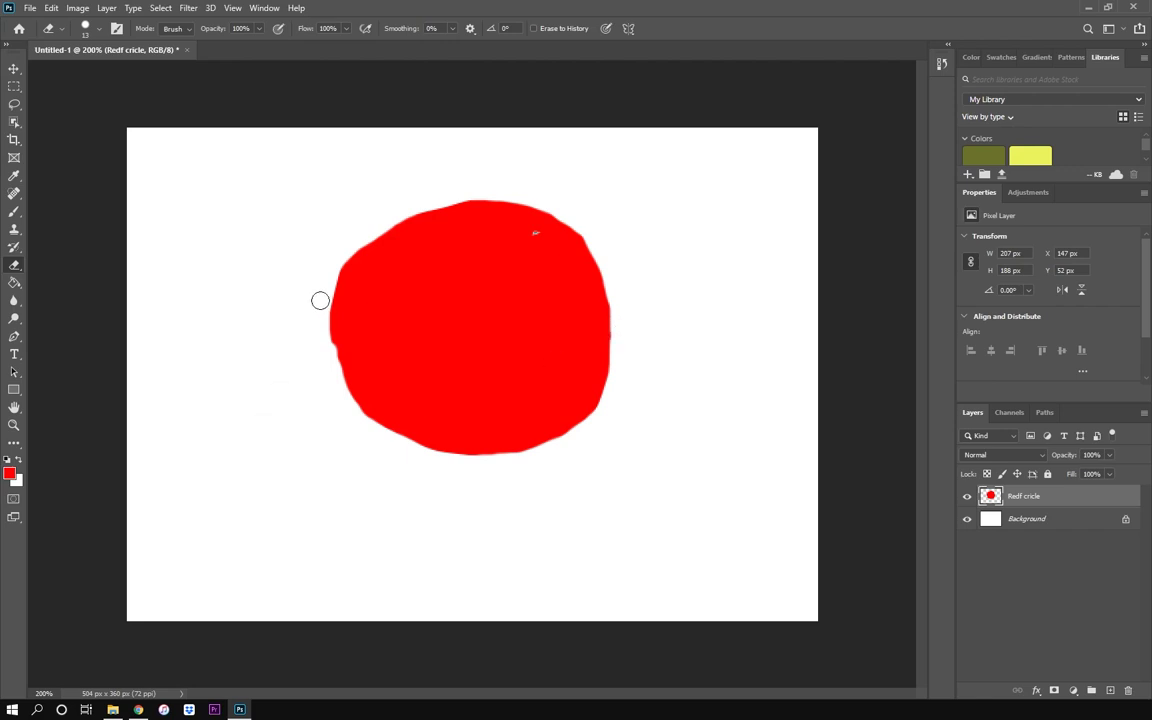
{"action": "left_click_drag", "start_coordinate": [321, 321], "coordinate": [326, 345]}
{"action": "left_click_drag", "start_coordinate": [352, 224], "coordinate": [321, 342]}
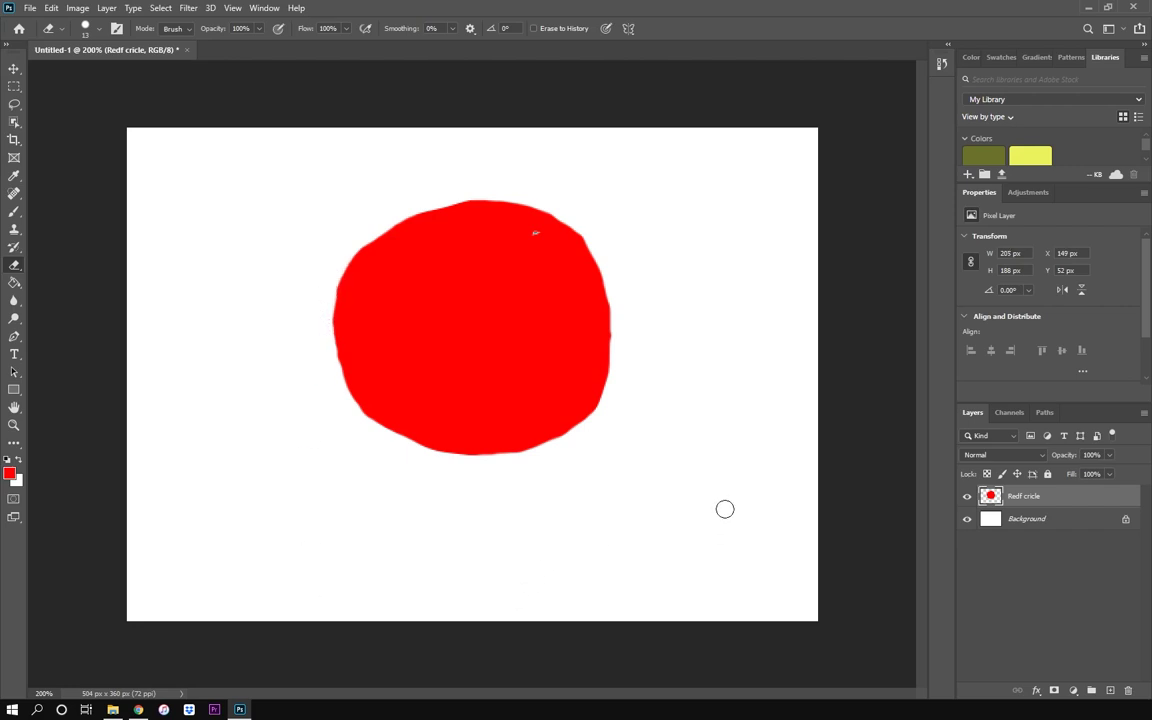
Step: Start a Save As to this computer with JPEG chosen as the file format
{"action": "left_click", "coordinate": [30, 8]}
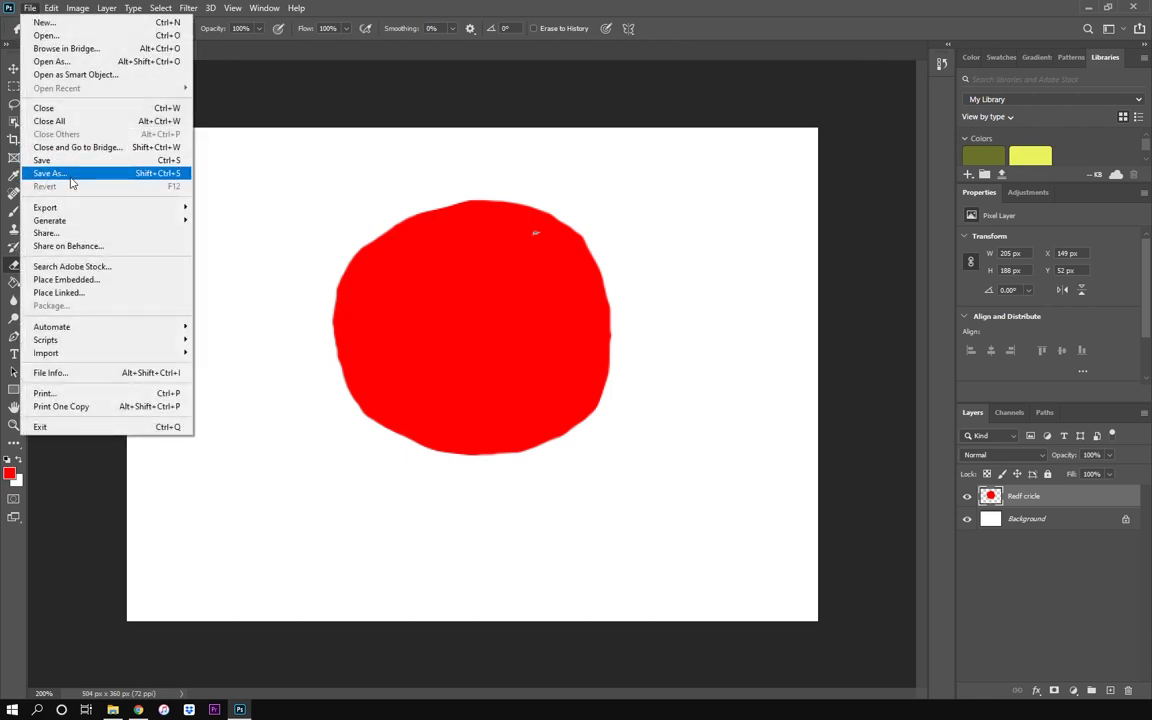
{"action": "left_click", "coordinate": [71, 183]}
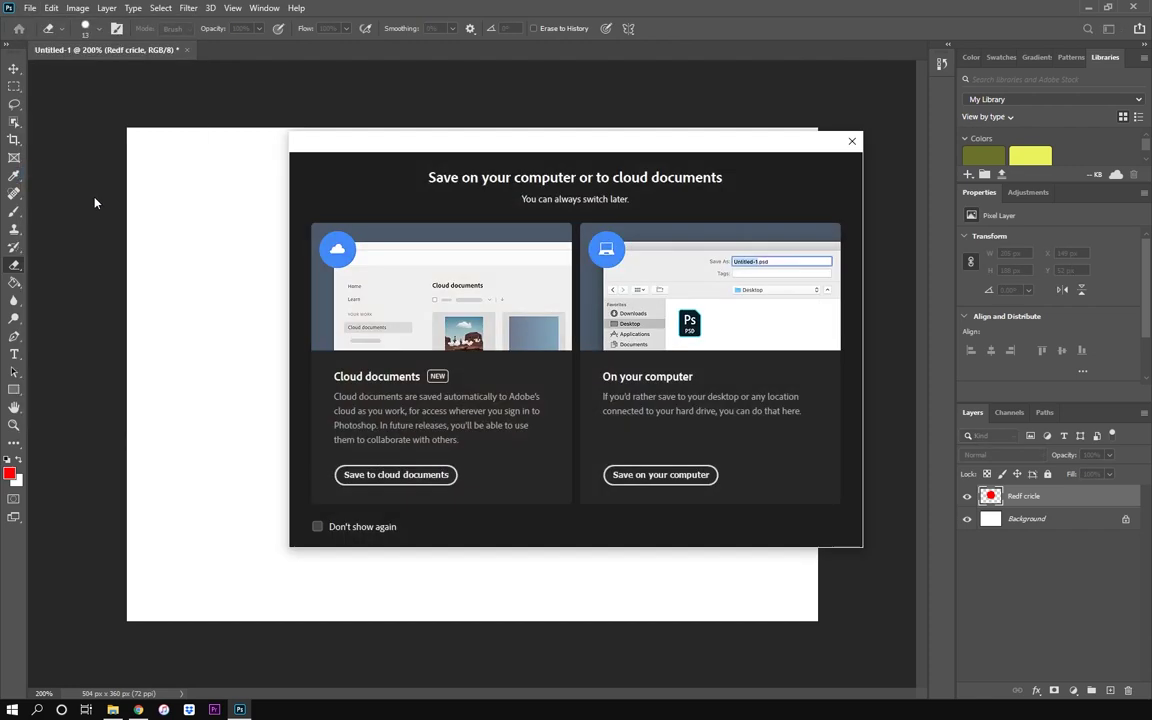
{"action": "left_click", "coordinate": [660, 476]}
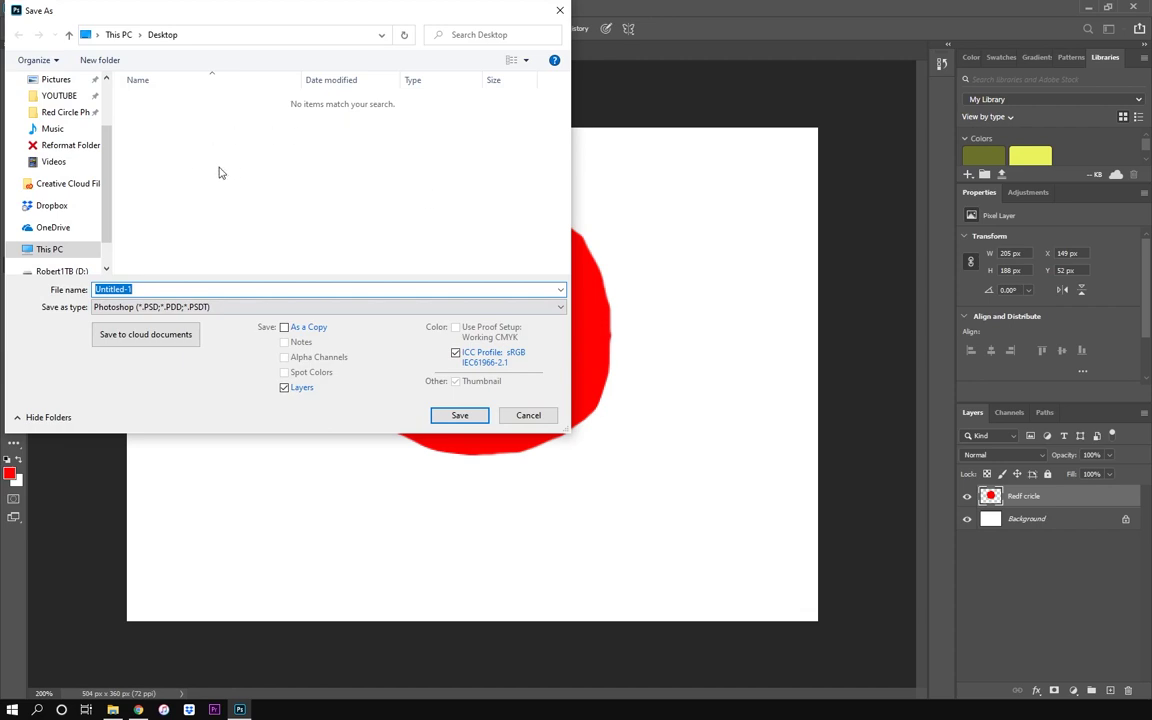
{"action": "left_click", "coordinate": [184, 313]}
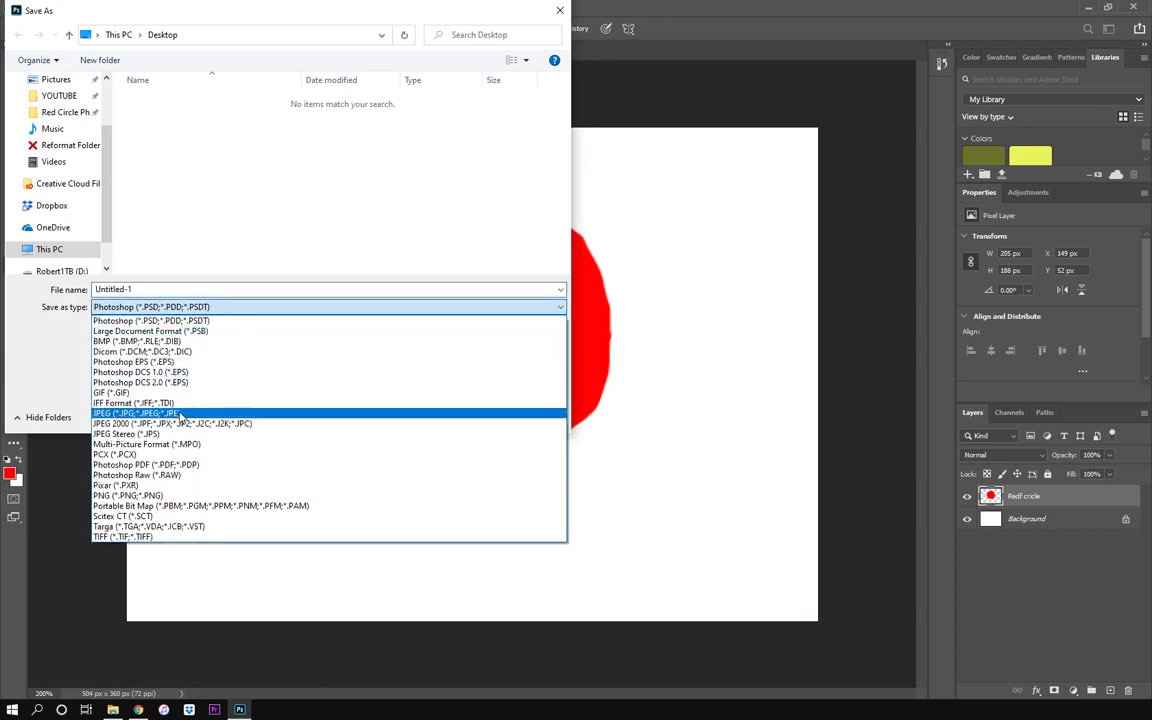
{"action": "left_click", "coordinate": [178, 414]}
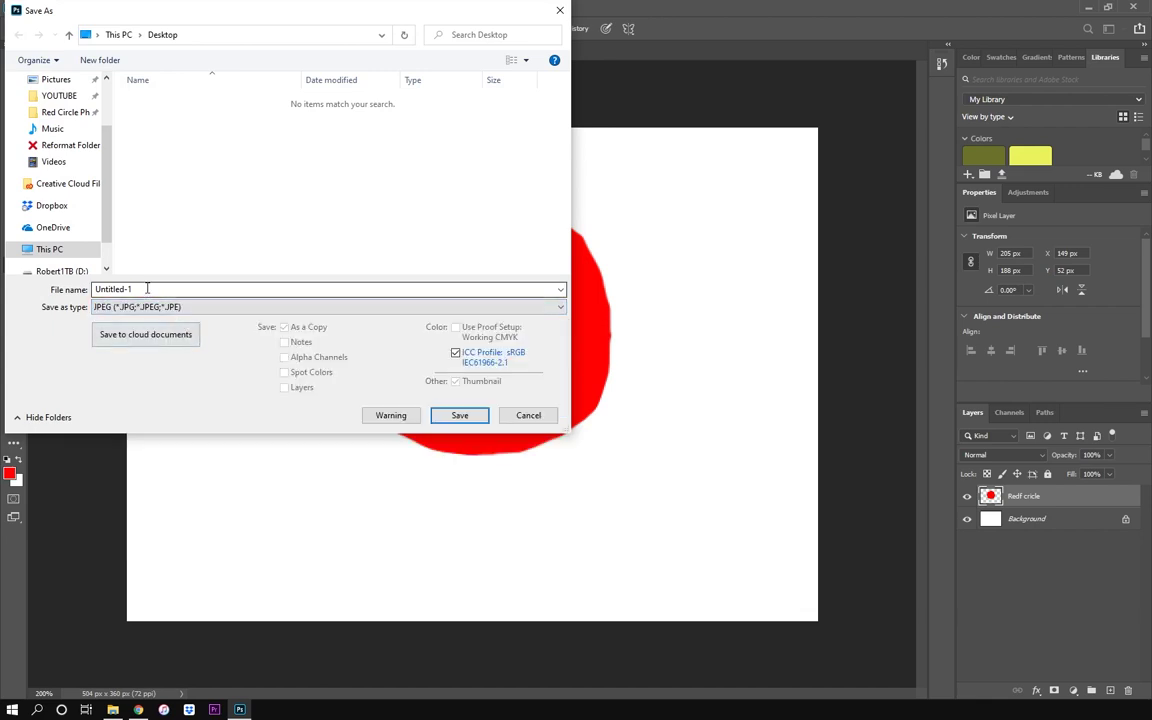
Step: Name the file 'Red Curcle' and save it to the Desktop
{"action": "left_click_drag", "start_coordinate": [147, 288], "coordinate": [95, 286]}
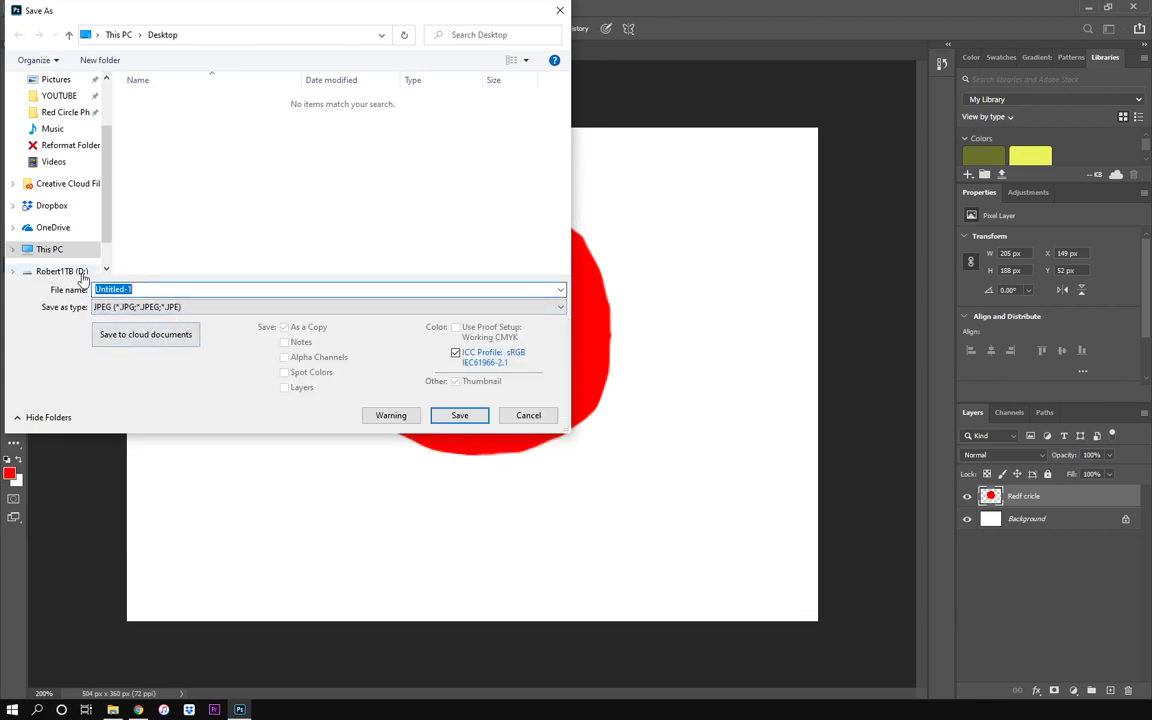
{"action": "type", "text": "Red Cuircle"}
{"action": "key", "text": "BackSpace"}
{"action": "key", "text": "BackSpace"}
{"action": "key", "text": "BackSpace"}
{"action": "key", "text": "BackSpace"}
{"action": "key", "text": "BackSpace"}
{"action": "type", "text": "rcle"}
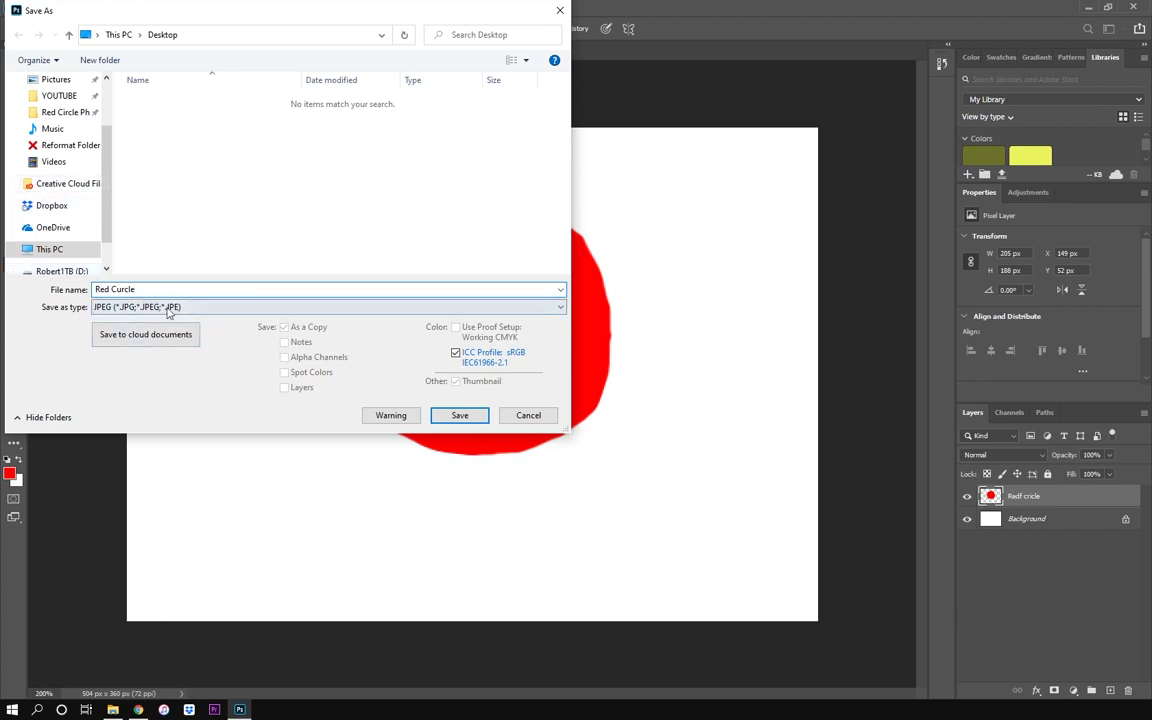
{"action": "left_click", "coordinate": [470, 415]}
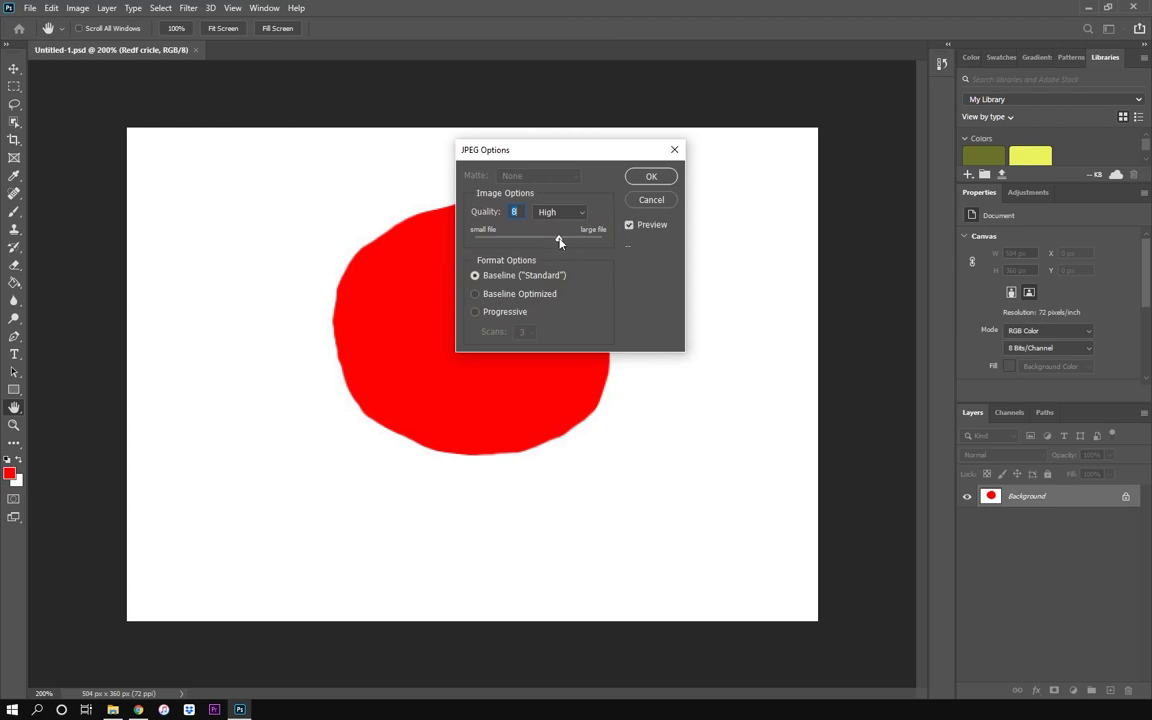
Step: Lower the JPEG quality to 3 (Low) and confirm the save
{"action": "left_click_drag", "start_coordinate": [560, 240], "coordinate": [624, 242]}
{"action": "left_click_drag", "start_coordinate": [583, 239], "coordinate": [549, 236]}
{"action": "left_click_drag", "start_coordinate": [541, 241], "coordinate": [508, 238]}
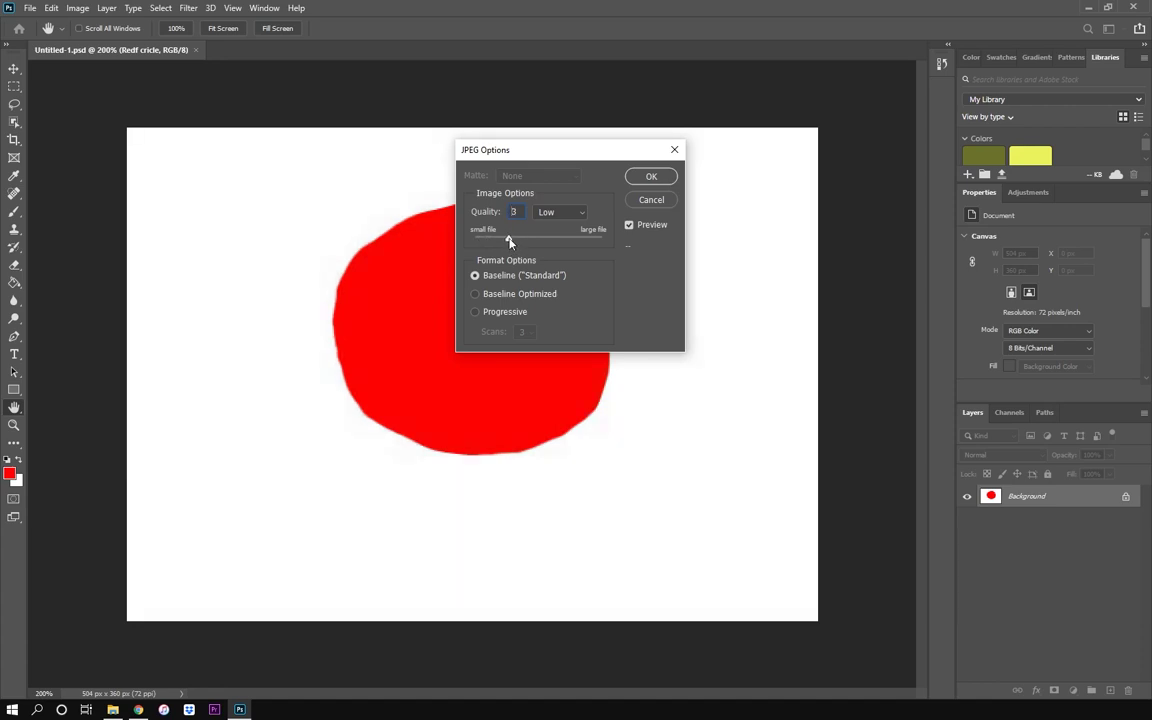
{"action": "left_click", "coordinate": [652, 177]}
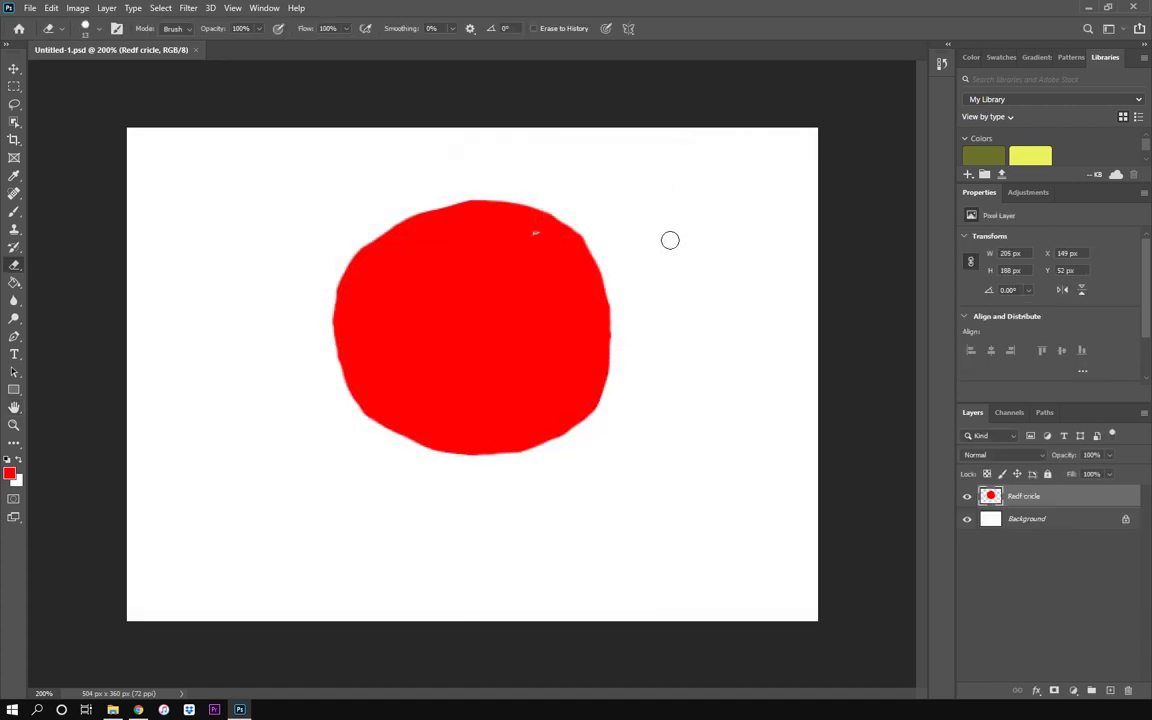